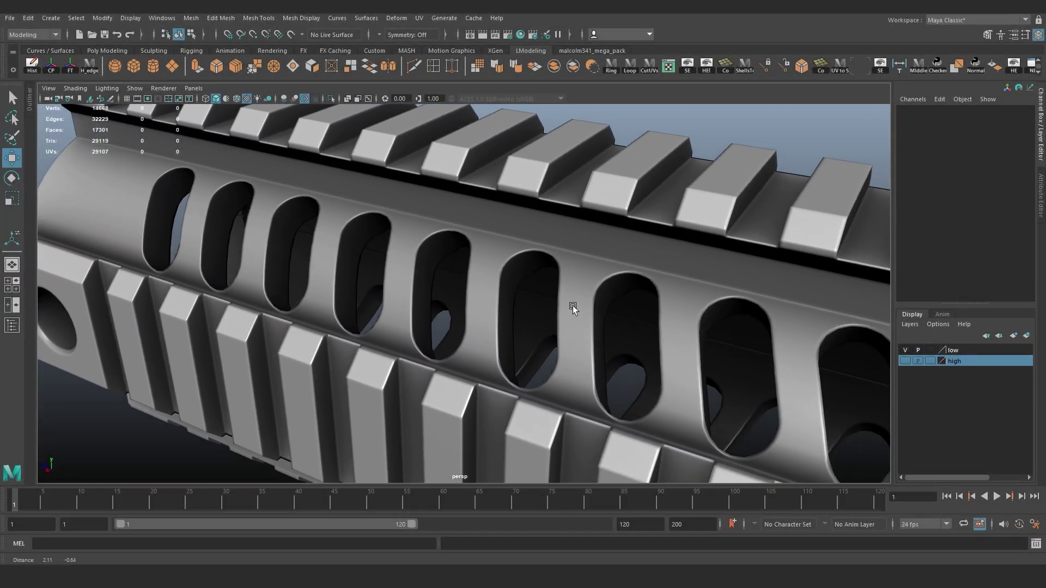
Examine the two low-poly handguard versions up close and from a distance, comparing their rail teeth and slots.
{"action": "left_click_drag", "start_coordinate": [573, 305], "coordinate": [663, 355], "text": "alt"}
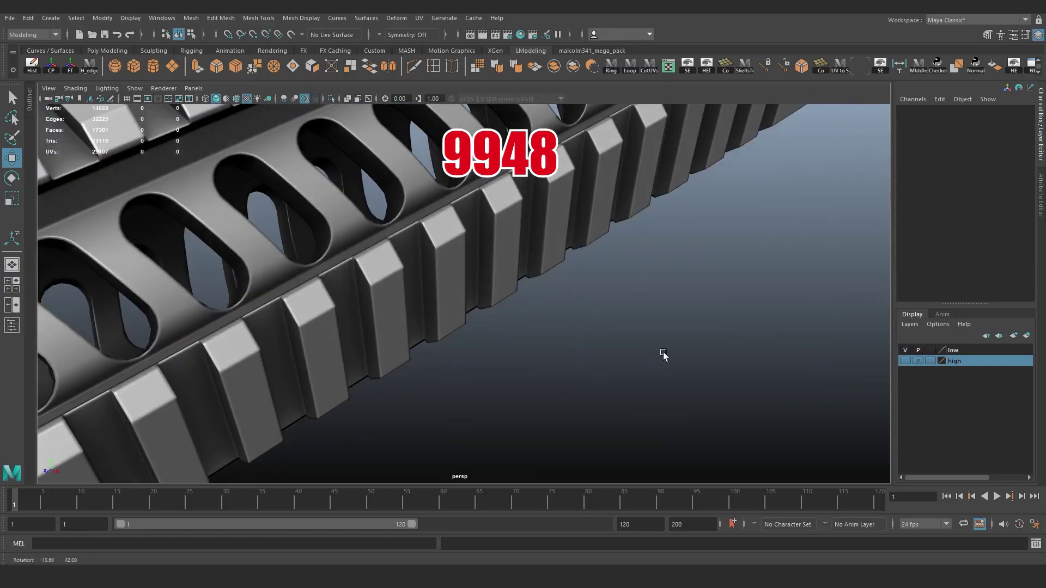
{"action": "scroll", "coordinate": [445, 305], "scroll_direction": "down", "scroll_amount": 8}
{"action": "left_click_drag", "start_coordinate": [427, 300], "coordinate": [479, 305], "text": "alt"}
{"action": "middle_click_drag", "start_coordinate": [736, 397], "coordinate": [571, 344], "text": "alt"}
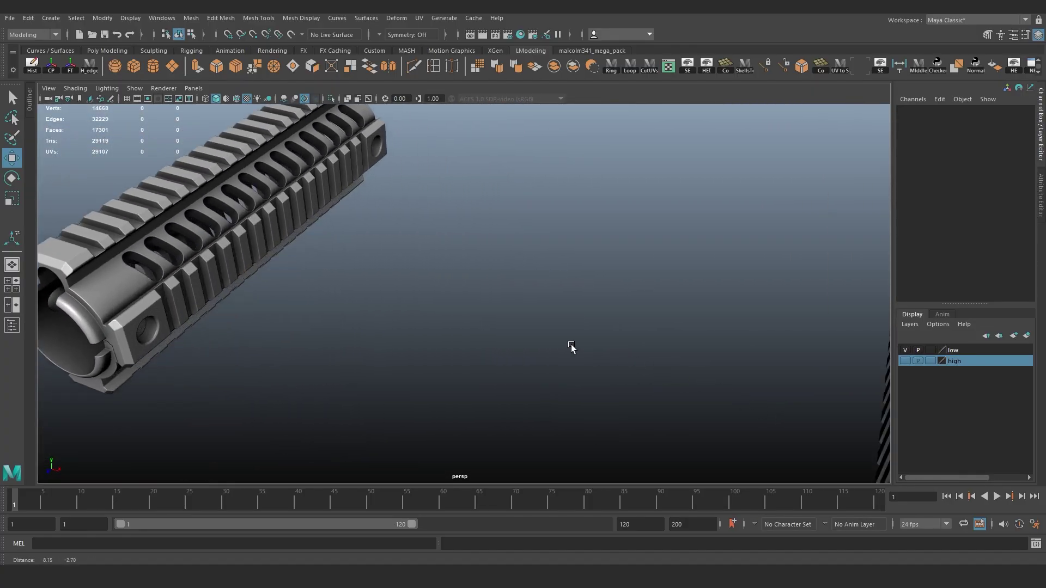
{"action": "left_click_drag", "start_coordinate": [570, 344], "coordinate": [494, 306], "text": "alt"}
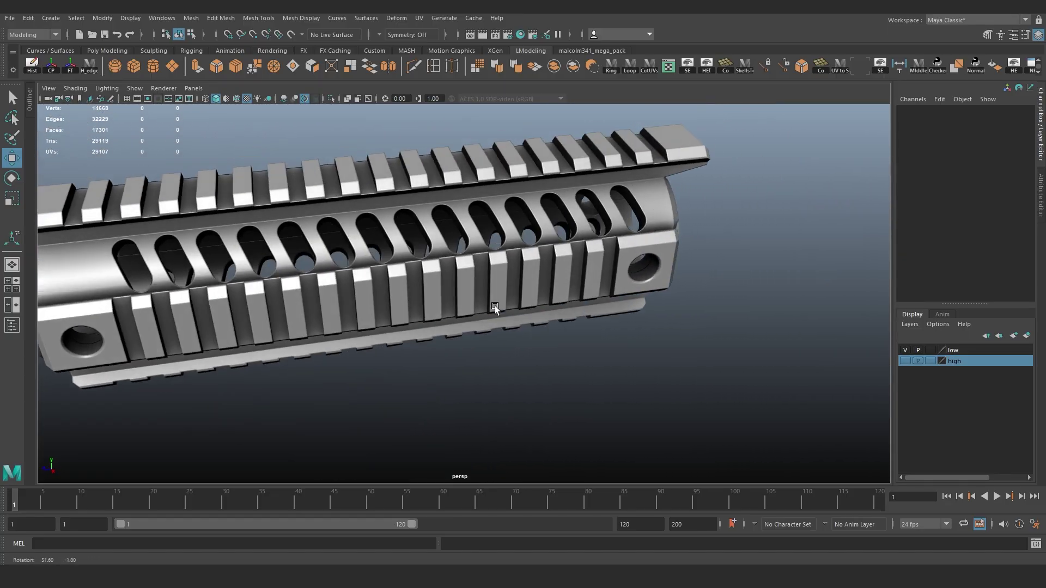
{"action": "middle_click_drag", "start_coordinate": [494, 307], "coordinate": [596, 371], "text": "alt"}
{"action": "right_click_drag", "start_coordinate": [480, 314], "coordinate": [605, 342], "text": "alt"}
{"action": "left_click_drag", "start_coordinate": [548, 324], "coordinate": [787, 371], "text": "alt"}
{"action": "scroll", "coordinate": [527, 323], "scroll_direction": "down", "scroll_amount": 2}
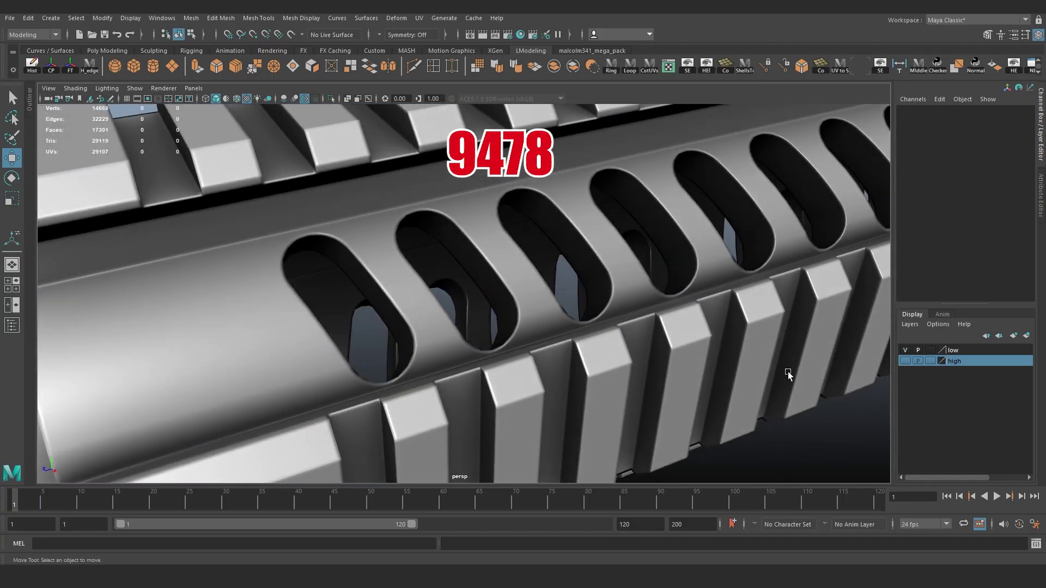
{"action": "right_click_drag", "start_coordinate": [787, 372], "coordinate": [501, 325], "text": "alt"}
{"action": "left_click_drag", "start_coordinate": [501, 325], "coordinate": [544, 316], "text": "alt"}
{"action": "middle_click_drag", "start_coordinate": [544, 316], "coordinate": [724, 394], "text": "alt"}
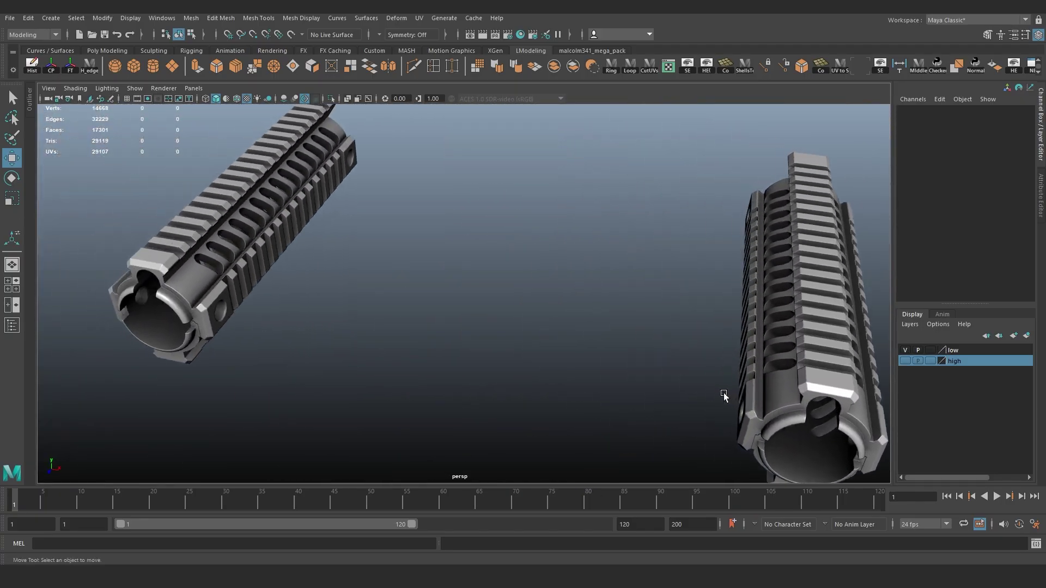
Lift the rail teeth of handguard_02_low upward off the body to show them as separate geometry.
{"action": "left_click_drag", "start_coordinate": [724, 394], "coordinate": [523, 339], "text": "alt"}
{"action": "left_click_drag", "start_coordinate": [242, 172], "coordinate": [433, 322]}
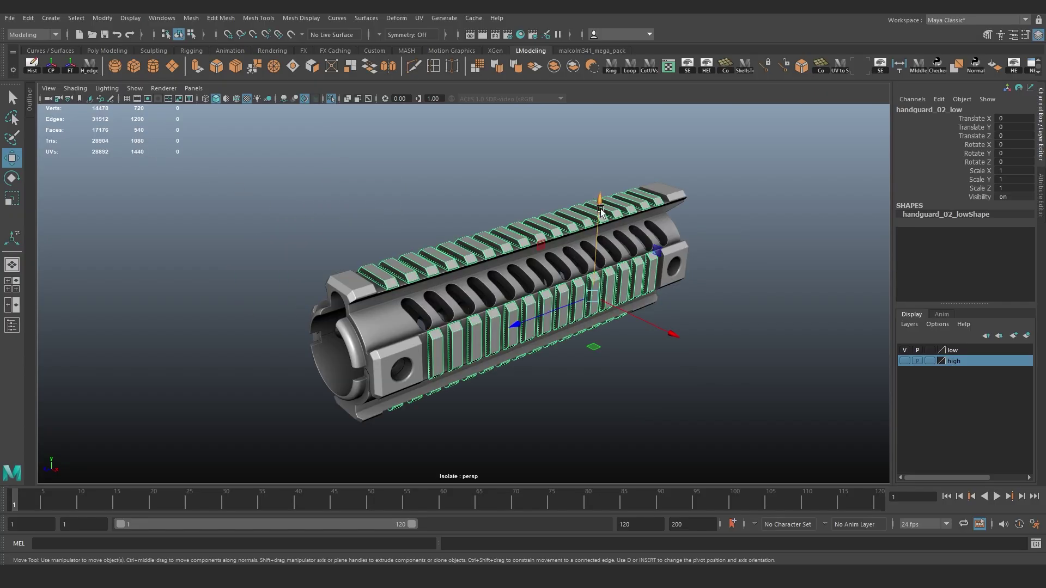
{"action": "left_click_drag", "start_coordinate": [601, 221], "coordinate": [604, 130]}
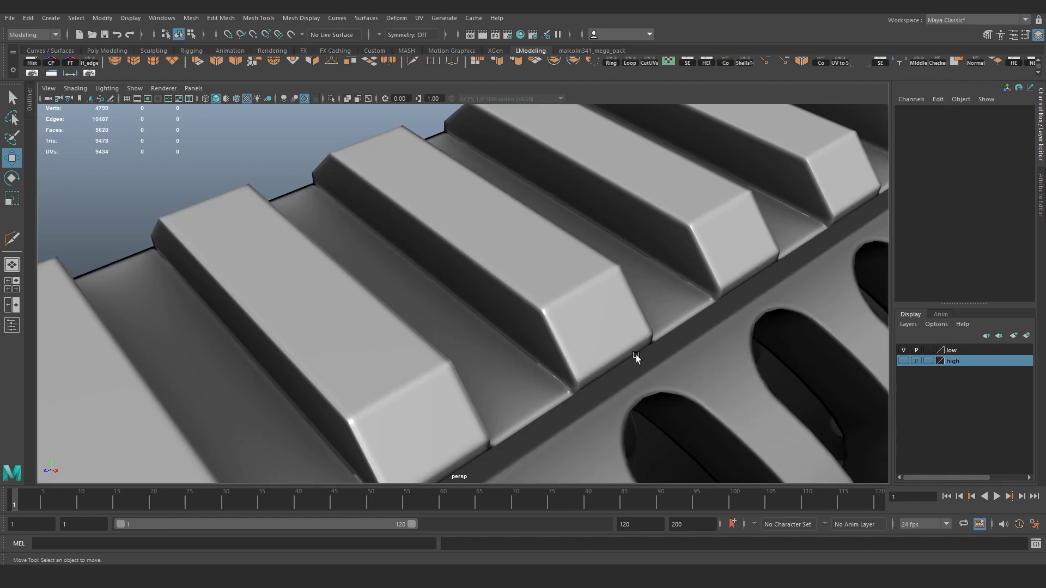
Inspect the shading where the rail teeth meet the handguard body on both versions from several angles.
{"action": "left_click_drag", "start_coordinate": [636, 355], "coordinate": [531, 365], "text": "alt"}
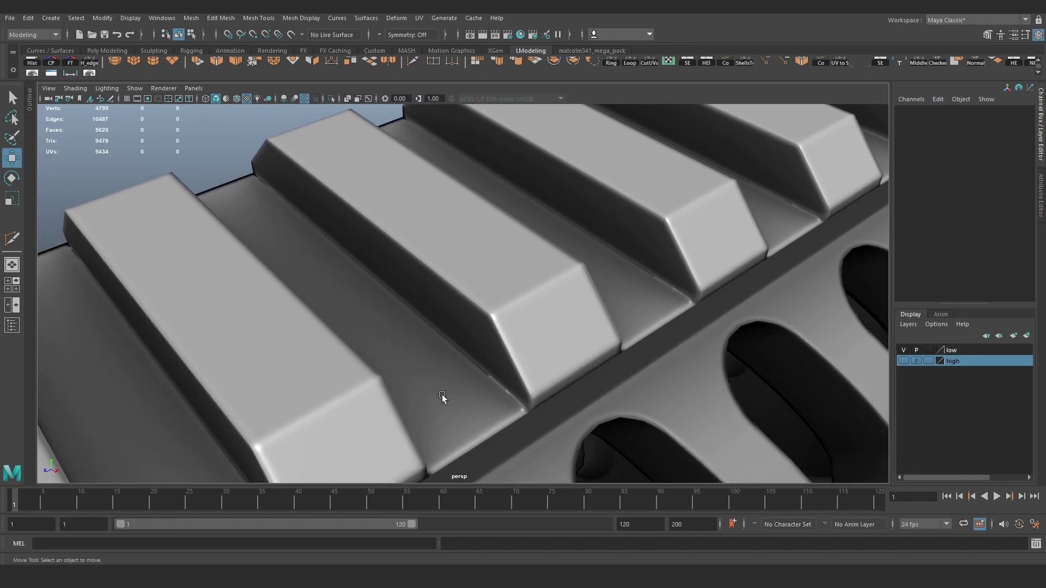
{"action": "left_click_drag", "start_coordinate": [442, 397], "coordinate": [591, 376], "text": "alt"}
{"action": "left_click_drag", "start_coordinate": [697, 436], "coordinate": [702, 394], "text": "alt"}
{"action": "right_click_drag", "start_coordinate": [702, 394], "coordinate": [604, 380], "text": "alt"}
{"action": "left_click_drag", "start_coordinate": [604, 380], "coordinate": [505, 232], "text": "alt"}
{"action": "right_click_drag", "start_coordinate": [504, 232], "coordinate": [532, 261], "text": "alt"}
{"action": "left_click_drag", "start_coordinate": [531, 260], "coordinate": [619, 282], "text": "alt"}
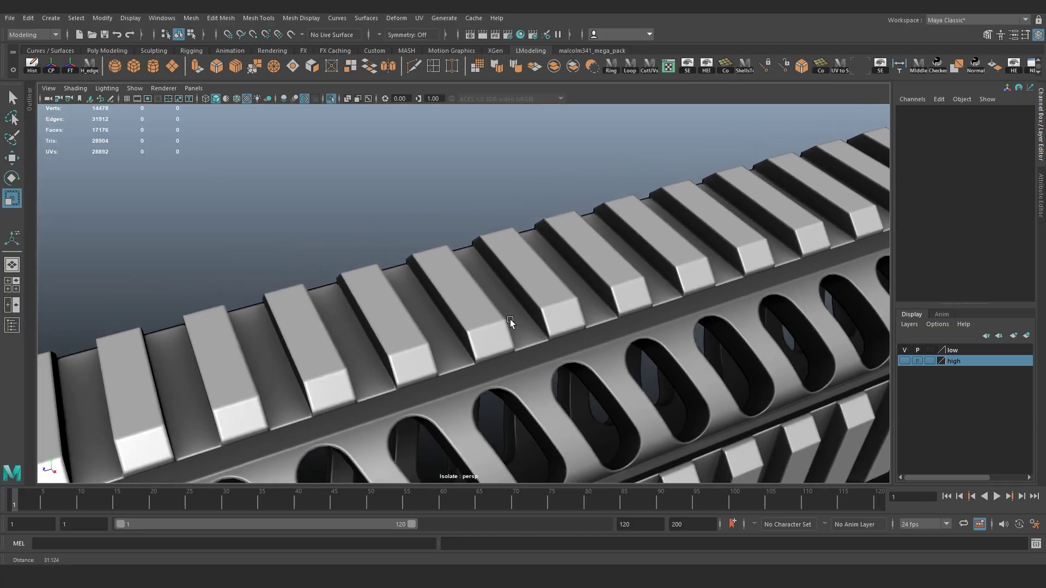
{"action": "left_click_drag", "start_coordinate": [509, 319], "coordinate": [593, 366], "text": "alt"}
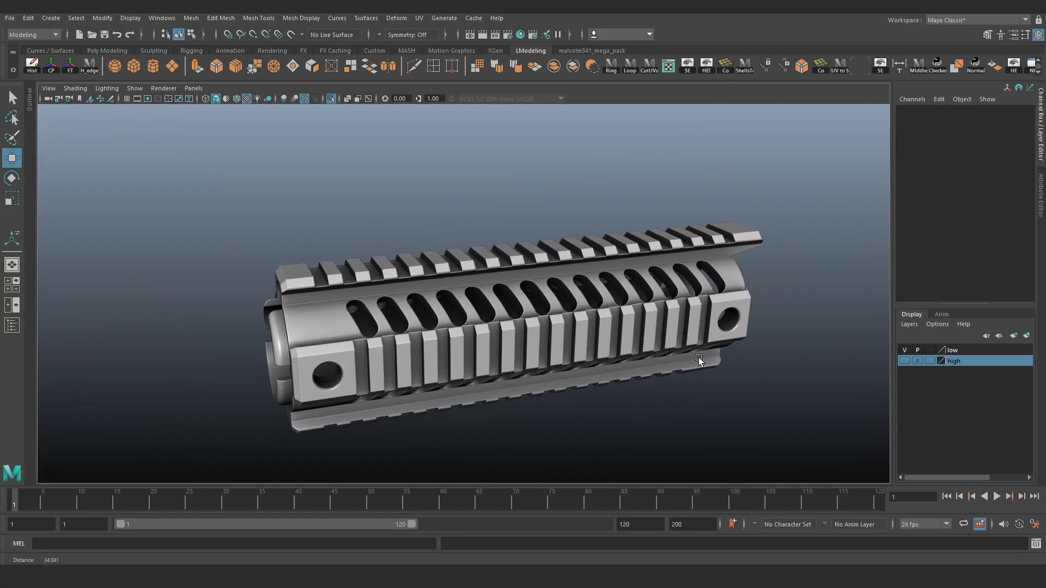
{"action": "right_click_drag", "start_coordinate": [698, 358], "coordinate": [593, 351], "text": "alt"}
{"action": "left_click_drag", "start_coordinate": [593, 351], "coordinate": [623, 365], "text": "alt"}
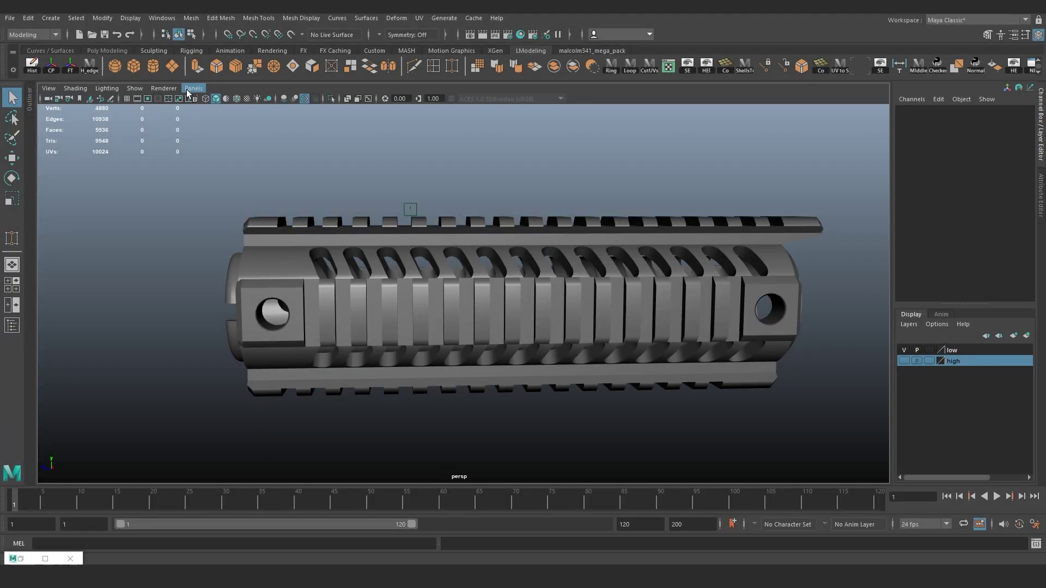
Switch to the left2 orthographic view and select the handguard_low mesh.
{"action": "left_click", "coordinate": [193, 88]}
{"action": "mouse_move", "coordinate": [235, 121]}
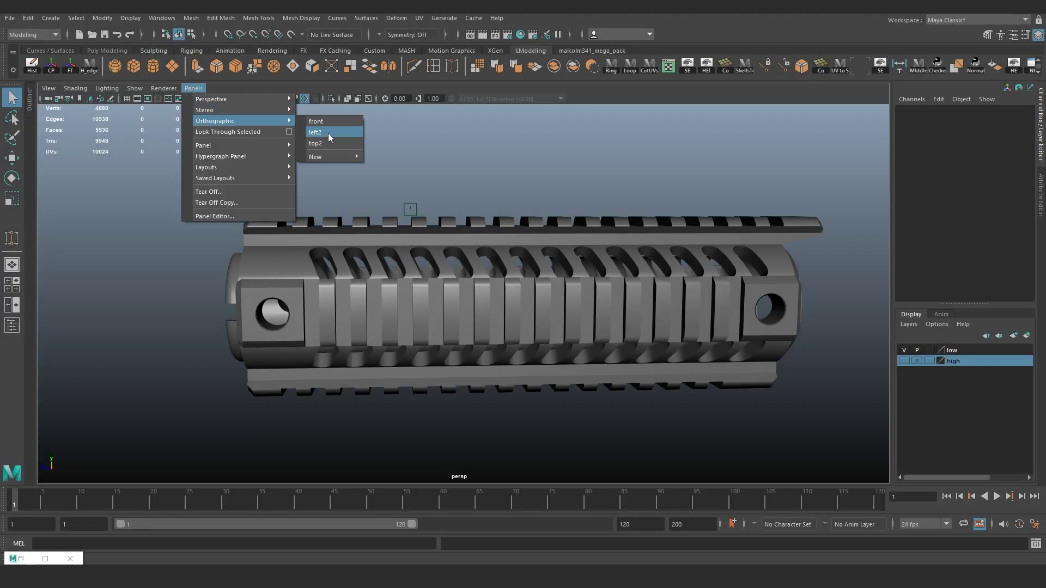
{"action": "left_click", "coordinate": [328, 133]}
{"action": "left_click", "coordinate": [430, 225]}
{"action": "scroll", "coordinate": [414, 224], "scroll_direction": "up", "scroll_amount": 3}
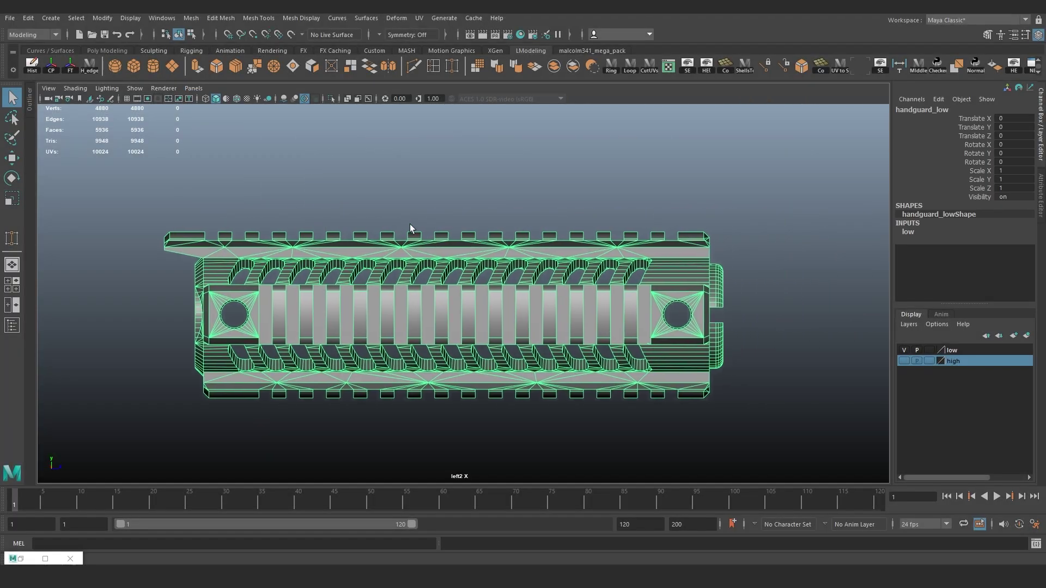
In face mode, select the faces of the teeth along the handguard's top and bottom rails.
{"action": "right_click_drag", "start_coordinate": [475, 176], "coordinate": [478, 205]}
{"action": "scroll", "coordinate": [463, 217], "scroll_direction": "up", "scroll_amount": 1}
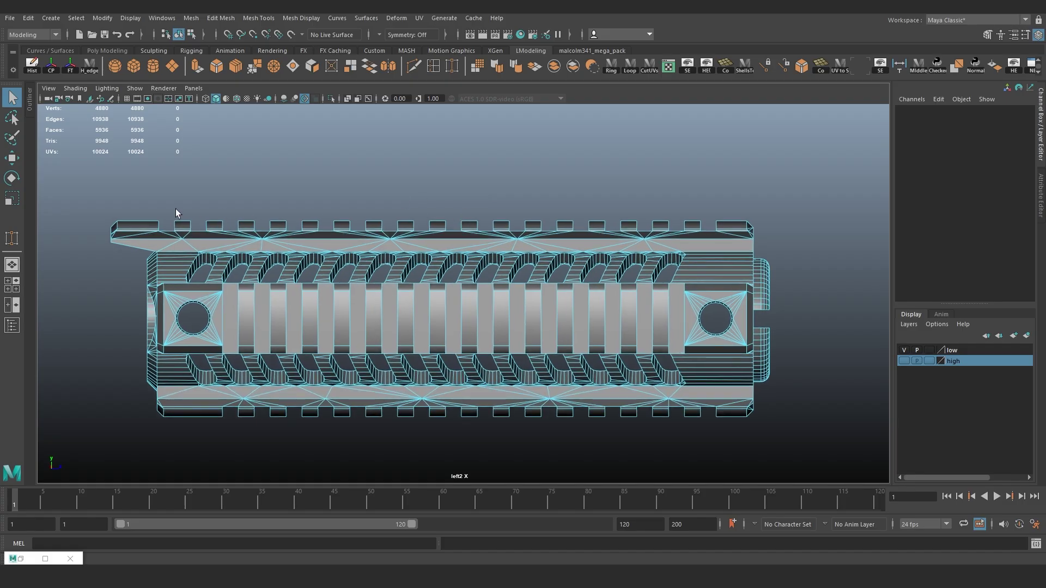
{"action": "left_click_drag", "start_coordinate": [452, 224], "coordinate": [705, 228]}
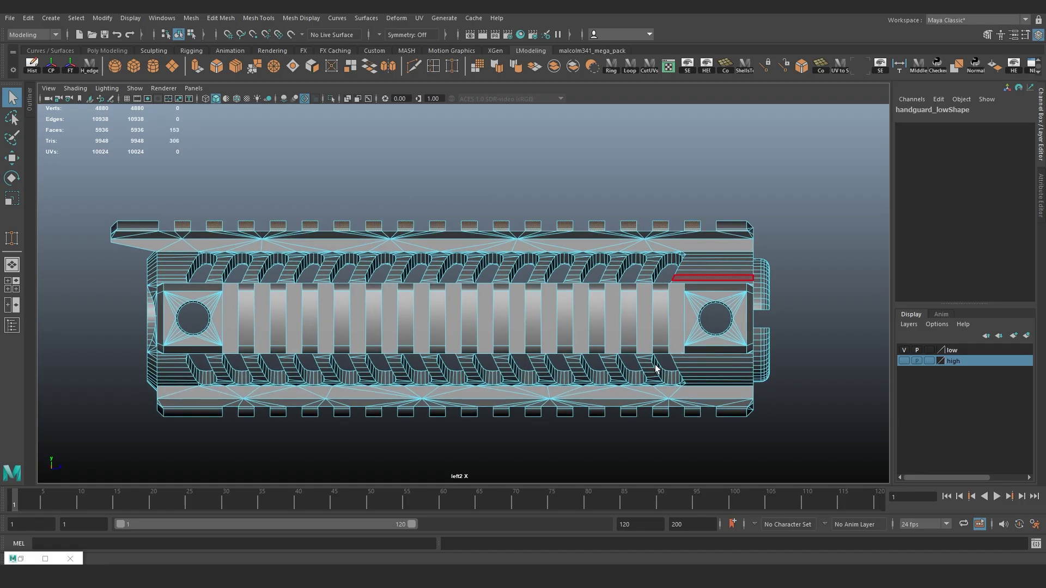
{"action": "left_click_drag", "start_coordinate": [465, 424], "coordinate": [232, 407], "text": "shift"}
Using the top2 orthographic view, add the teeth faces of both side rails to the selection and return to perspective.
{"action": "left_click_drag", "start_coordinate": [428, 406], "coordinate": [470, 375]}
{"action": "left_click_drag", "start_coordinate": [523, 194], "coordinate": [500, 443], "text": "shift"}
{"action": "middle_click_drag", "start_coordinate": [327, 294], "coordinate": [365, 192], "text": "alt"}
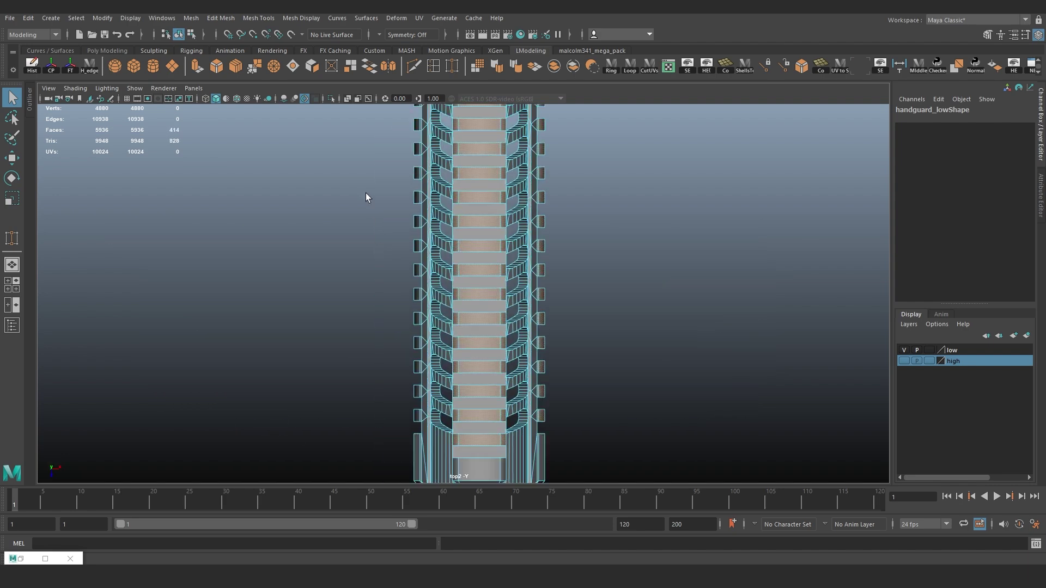
{"action": "left_click_drag", "start_coordinate": [363, 154], "coordinate": [419, 426], "text": "shift"}
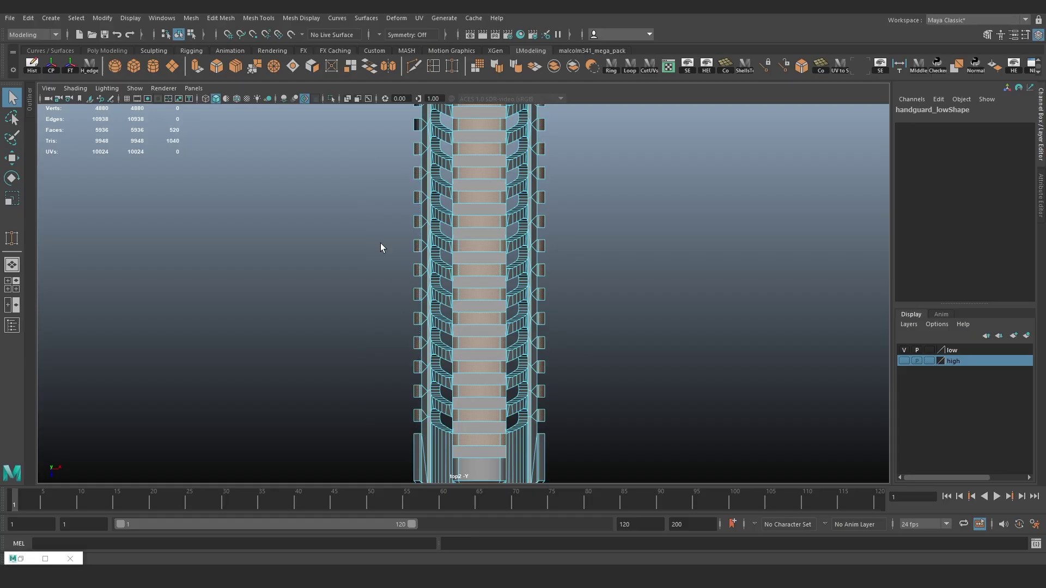
{"action": "middle_click_drag", "start_coordinate": [381, 242], "coordinate": [400, 269], "text": "alt"}
{"action": "left_click_drag", "start_coordinate": [410, 282], "coordinate": [522, 263], "text": "shift"}
{"action": "key", "text": "space"}
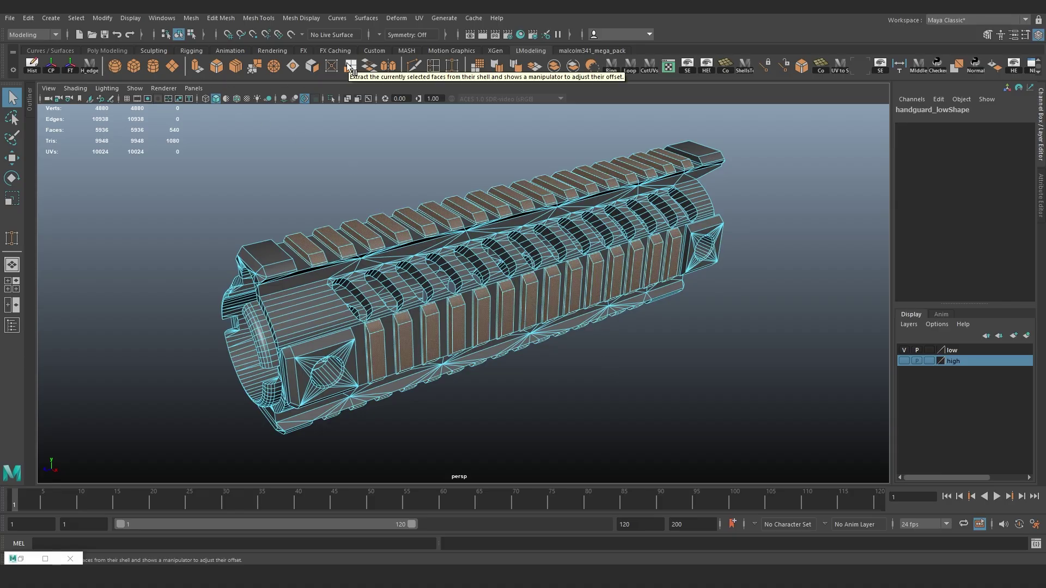
Extract the selected teeth faces from the handguard and check the separated teeth with wireframe on shaded.
{"action": "right_click_drag", "start_coordinate": [484, 199], "coordinate": [531, 180]}
{"action": "key", "text": "q"}
{"action": "left_click", "coordinate": [270, 271], "text": "ctrl"}
{"action": "left_click_drag", "start_coordinate": [588, 321], "coordinate": [539, 297], "text": "alt"}
{"action": "key", "text": "w"}
{"action": "key", "text": "alt+5"}
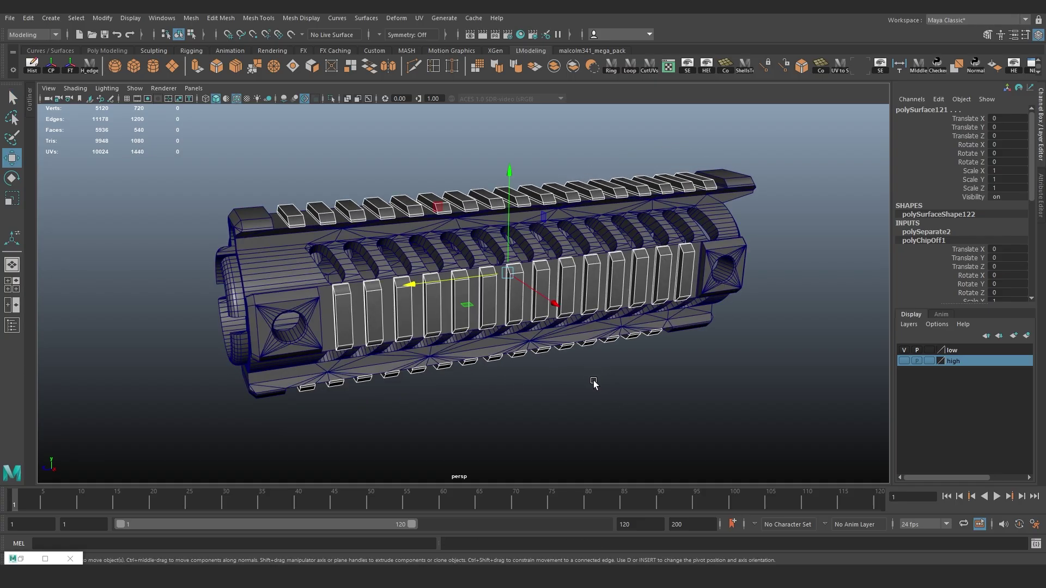
{"action": "left_click_drag", "start_coordinate": [592, 380], "coordinate": [595, 403], "text": "alt"}
{"action": "left_click", "coordinate": [595, 403]}
{"action": "key", "text": "alt+5"}
Isolate the main handguard body without the extracted teeth.
{"action": "left_click", "coordinate": [544, 230]}
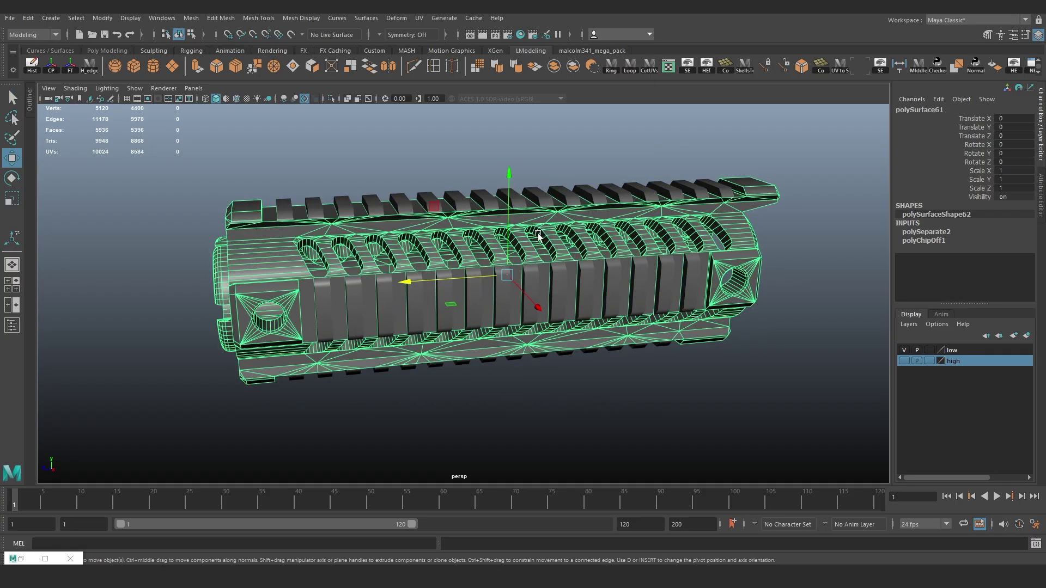
{"action": "left_click_drag", "start_coordinate": [539, 237], "coordinate": [501, 222], "text": "alt"}
{"action": "middle_click_drag", "start_coordinate": [446, 194], "coordinate": [467, 226], "text": "alt"}
{"action": "mouse_move", "coordinate": [466, 226]}
{"action": "left_mouse_down", "text": "alt"}
{"action": "mouse_move", "coordinate": [491, 235]}
{"action": "mouse_move", "coordinate": [492, 254]}
{"action": "mouse_move", "coordinate": [458, 245]}
{"action": "left_mouse_up", "text": "alt"}
{"action": "key", "text": "ctrl+1"}
{"action": "left_click_drag", "start_coordinate": [403, 218], "coordinate": [432, 242], "text": "alt"}
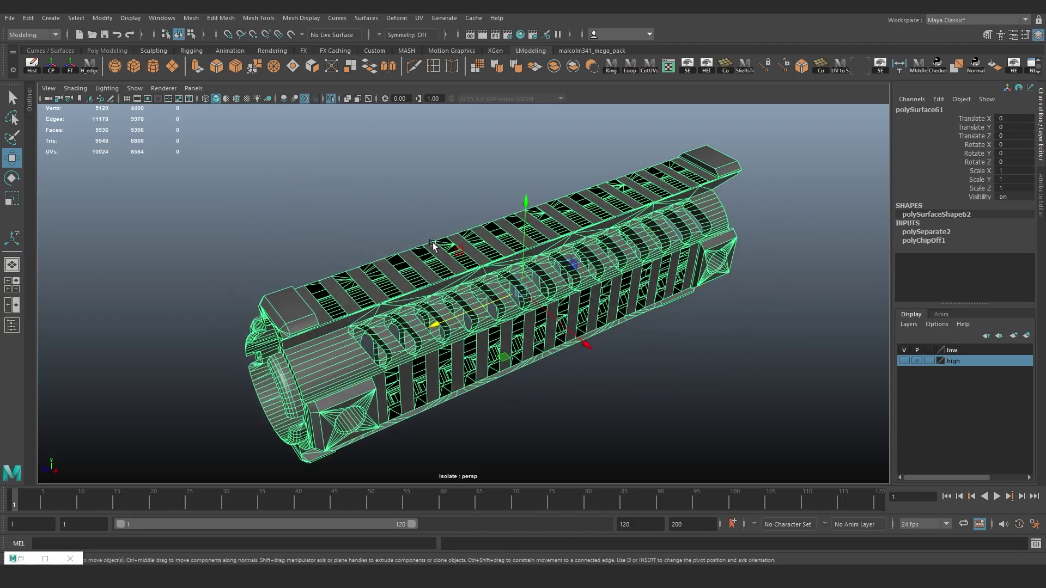
{"action": "left_click", "coordinate": [338, 200]}
{"action": "right_click_drag", "start_coordinate": [337, 200], "coordinate": [387, 237], "text": "alt"}
{"action": "left_click_drag", "start_coordinate": [386, 237], "coordinate": [358, 196], "text": "alt"}
{"action": "left_click", "coordinate": [403, 260]}
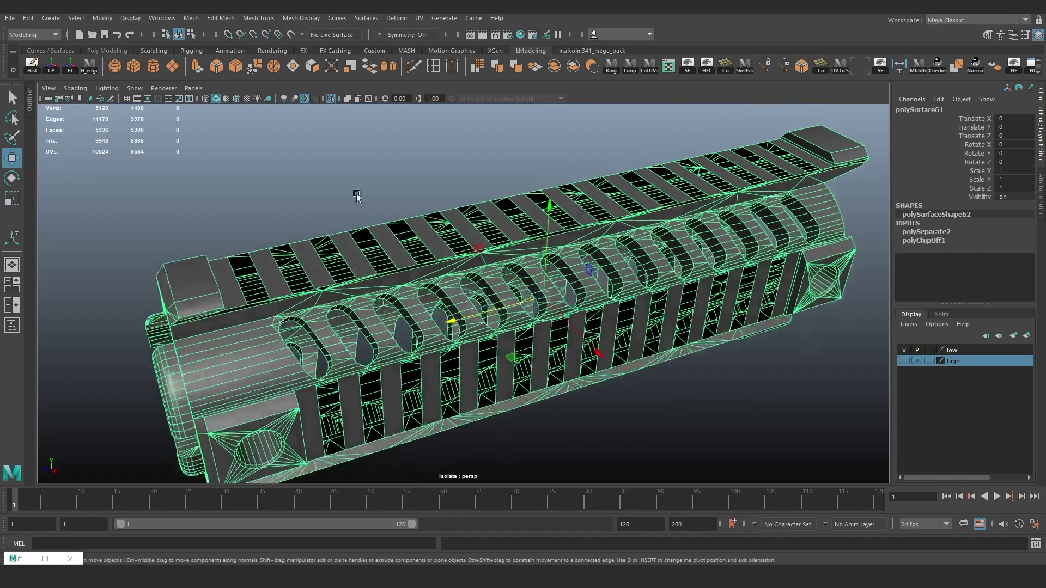
Delete the faces left beneath the teeth along the top rail and the side rail facing the view.
{"action": "right_click_drag", "start_coordinate": [347, 187], "coordinate": [349, 203]}
{"action": "left_click", "coordinate": [275, 277]}
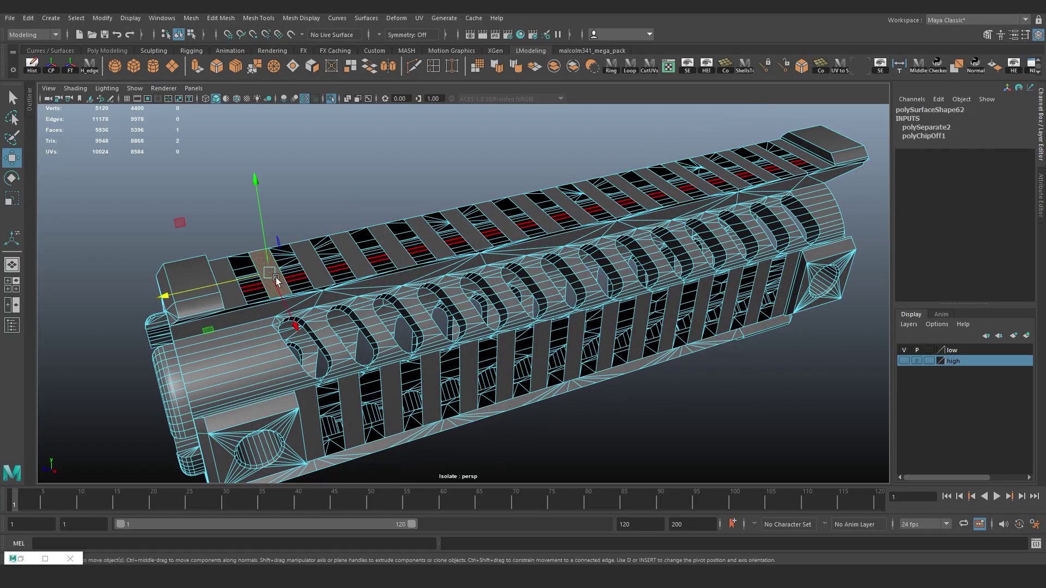
{"action": "left_click", "coordinate": [227, 291], "text": "shift"}
{"action": "left_click", "coordinate": [319, 267], "text": "shift"}
{"action": "left_click", "coordinate": [350, 257], "text": "shift"}
{"action": "left_click", "coordinate": [391, 247], "text": "shift"}
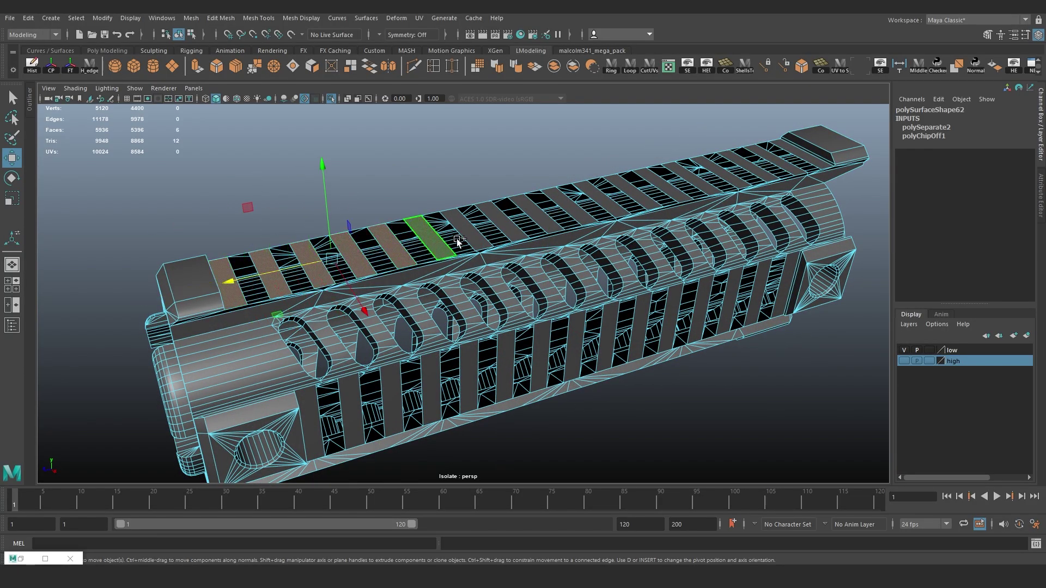
{"action": "left_click", "coordinate": [472, 230], "text": "shift"}
{"action": "left_click", "coordinate": [501, 224], "text": "shift"}
{"action": "left_click", "coordinate": [542, 220], "text": "shift"}
{"action": "left_click", "coordinate": [577, 209], "text": "shift"}
{"action": "left_click", "coordinate": [610, 204], "text": "shift"}
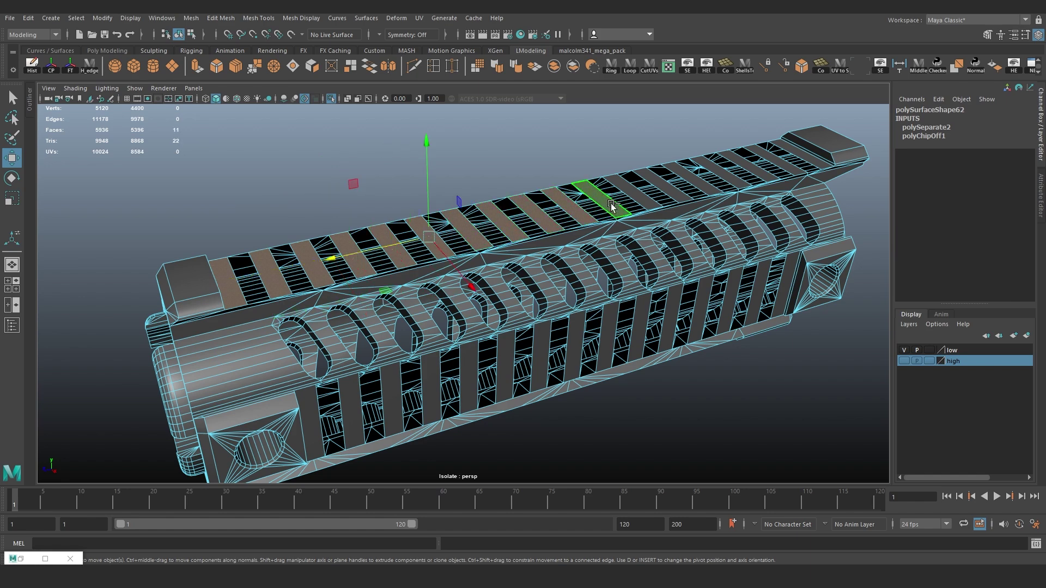
{"action": "left_click", "coordinate": [610, 203], "text": "shift"}
{"action": "left_click", "coordinate": [667, 193], "text": "shift"}
{"action": "left_click", "coordinate": [705, 185], "text": "shift"}
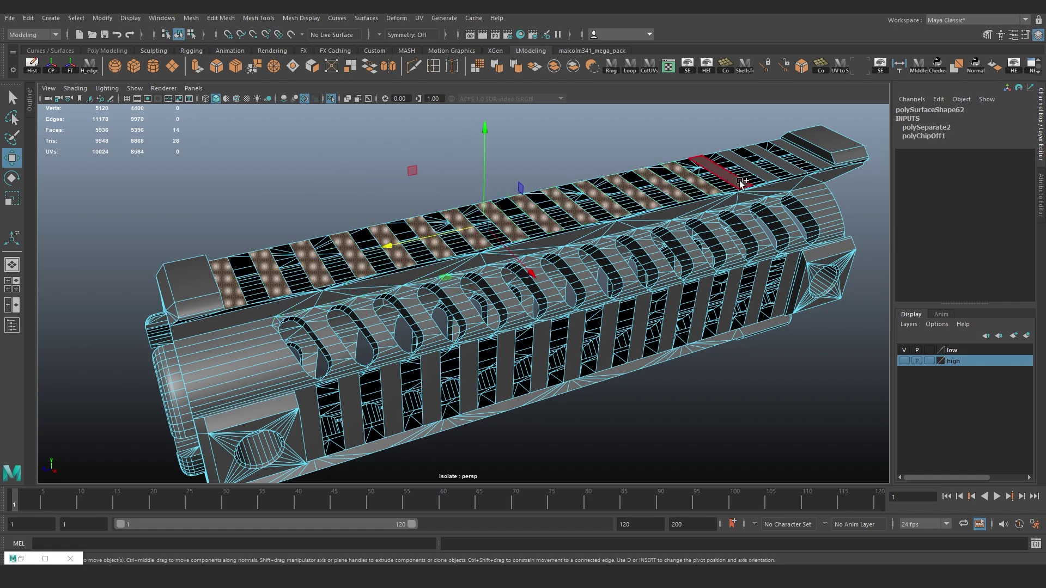
{"action": "left_click", "coordinate": [739, 180], "text": "shift"}
{"action": "left_click", "coordinate": [763, 173], "text": "shift"}
{"action": "left_click", "coordinate": [790, 170], "text": "shift"}
{"action": "left_click", "coordinate": [811, 163], "text": "shift"}
{"action": "left_click_drag", "start_coordinate": [795, 254], "coordinate": [793, 237], "text": "alt"}
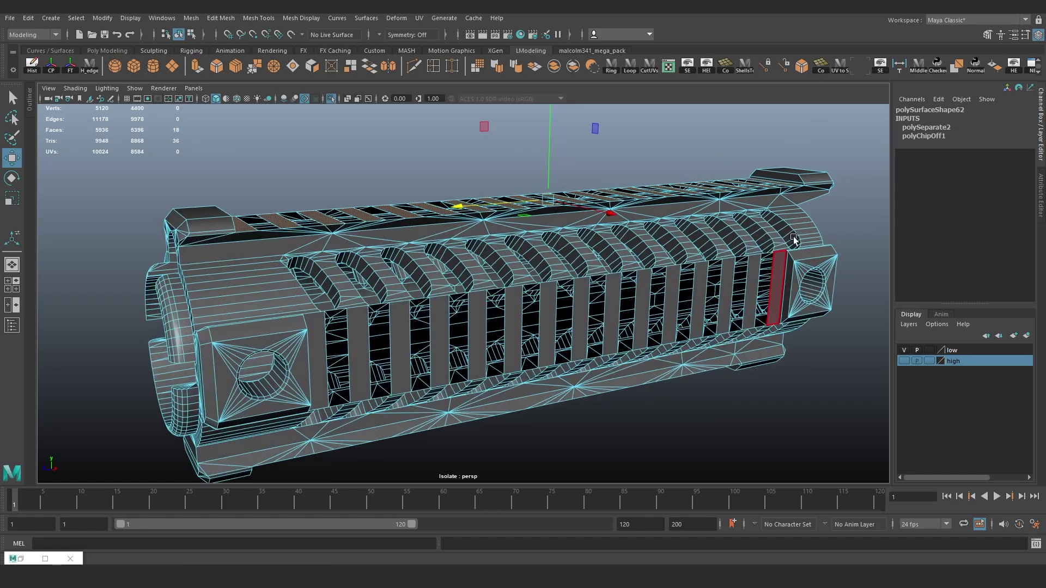
{"action": "left_click", "coordinate": [776, 291], "text": "shift"}
{"action": "left_click", "coordinate": [752, 295], "text": "shift"}
{"action": "left_click", "coordinate": [717, 319], "text": "shift"}
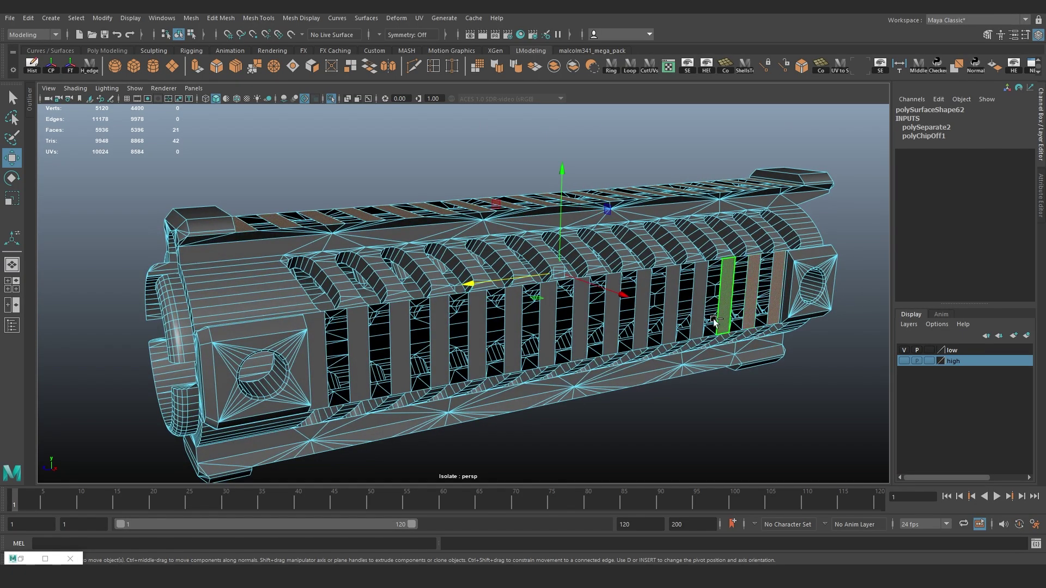
{"action": "left_click", "coordinate": [671, 326], "text": "shift"}
{"action": "left_click", "coordinate": [635, 329], "text": "shift"}
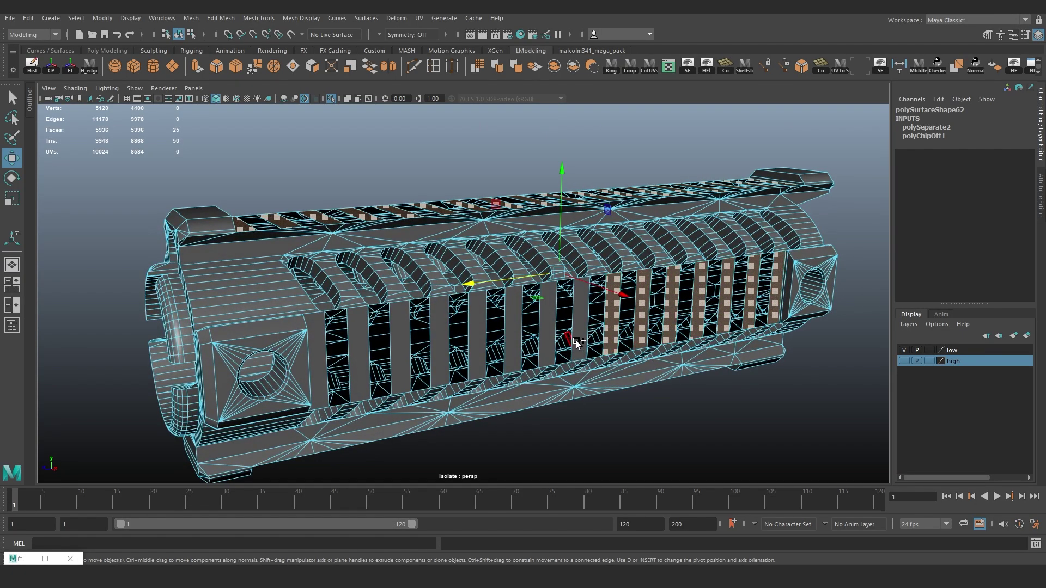
{"action": "left_click", "coordinate": [509, 343], "text": "shift"}
{"action": "left_click", "coordinate": [472, 354], "text": "shift"}
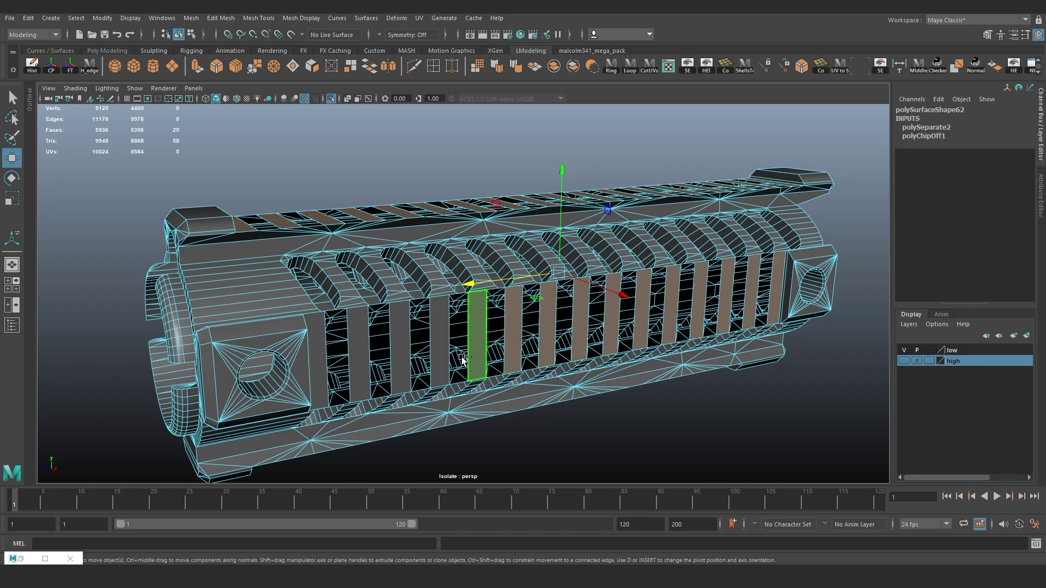
{"action": "left_click", "coordinate": [438, 360], "text": "shift"}
{"action": "left_click", "coordinate": [393, 368], "text": "shift"}
{"action": "left_click", "coordinate": [358, 375], "text": "shift"}
{"action": "left_click", "coordinate": [320, 386], "text": "shift"}
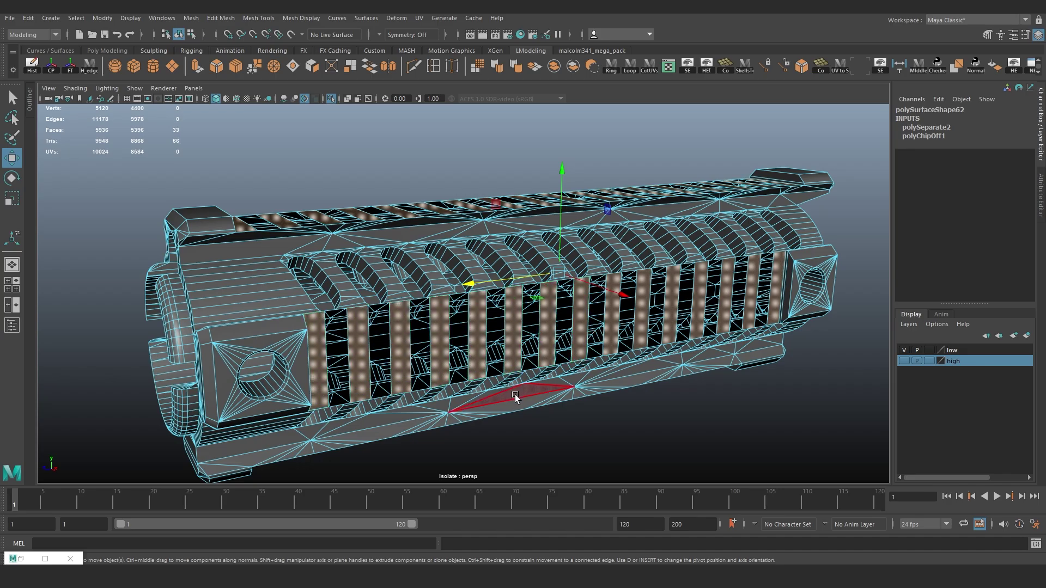
{"action": "key", "text": "Delete"}
Delete the faces left beneath the teeth along the side rail on the opposite side of the handguard.
{"action": "left_click_drag", "start_coordinate": [597, 453], "coordinate": [421, 365], "text": "alt"}
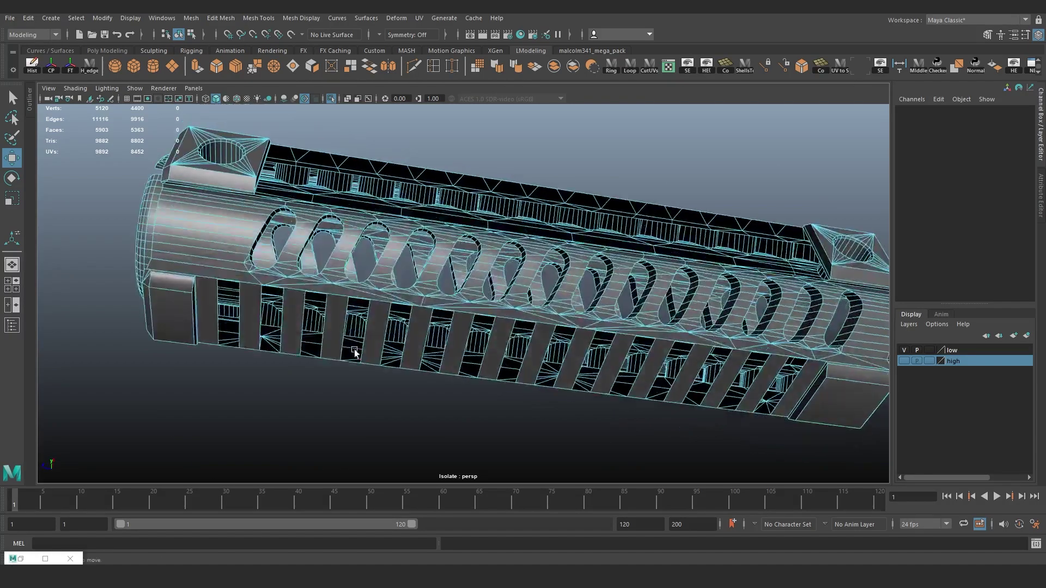
{"action": "left_click", "coordinate": [213, 310], "text": "shift"}
{"action": "left_click", "coordinate": [248, 327], "text": "shift"}
{"action": "left_click", "coordinate": [286, 331], "text": "shift"}
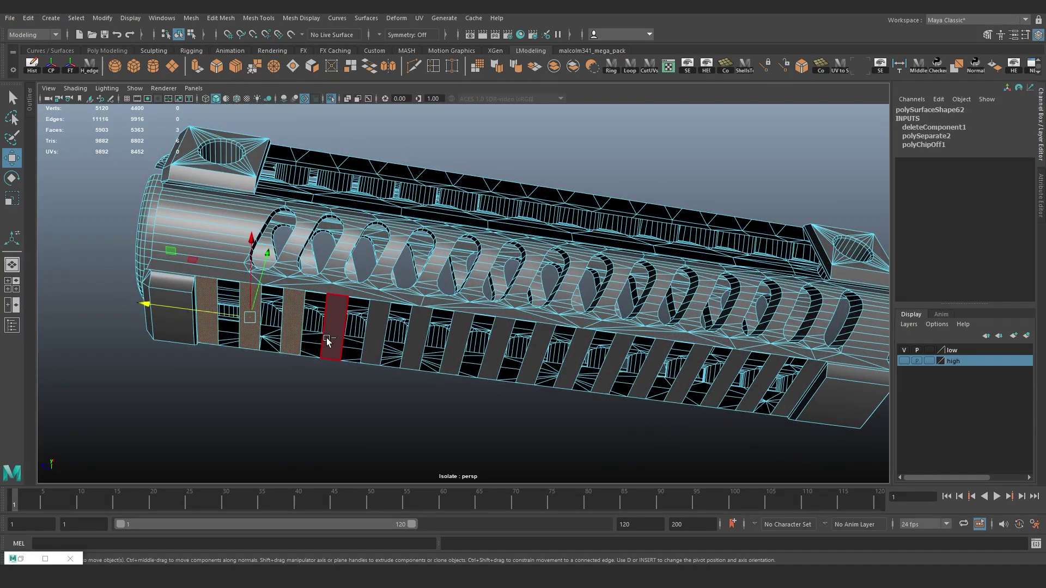
{"action": "left_click", "coordinate": [326, 338], "text": "shift"}
{"action": "left_click", "coordinate": [376, 347], "text": "shift"}
{"action": "left_click", "coordinate": [421, 353], "text": "shift"}
{"action": "left_click", "coordinate": [462, 359], "text": "shift"}
{"action": "left_click", "coordinate": [503, 362], "text": "shift"}
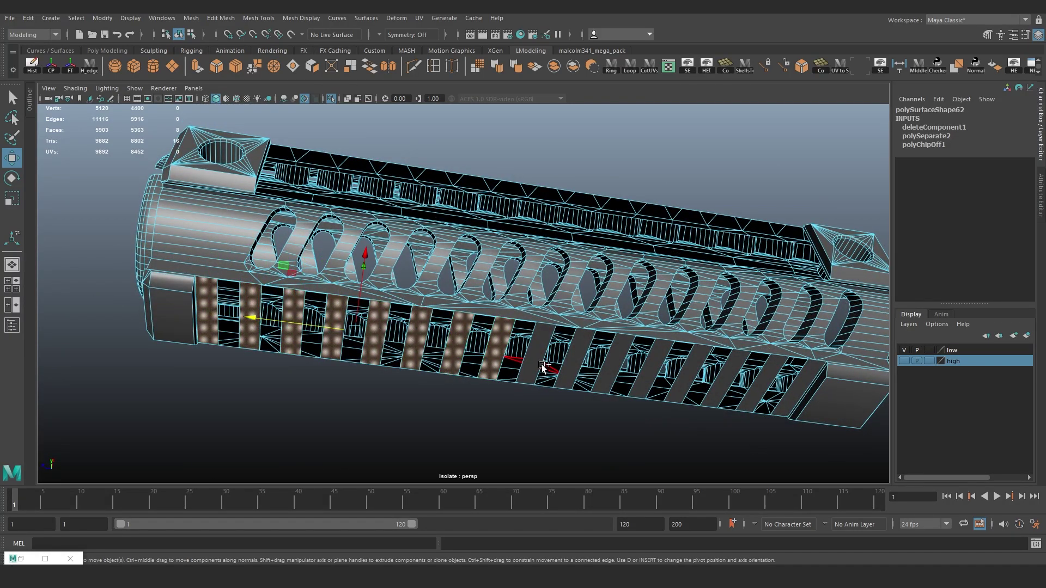
{"action": "left_click", "coordinate": [540, 366], "text": "shift"}
{"action": "left_click", "coordinate": [567, 368], "text": "shift"}
{"action": "left_click", "coordinate": [606, 374], "text": "shift"}
{"action": "left_click", "coordinate": [647, 381], "text": "shift"}
{"action": "left_click", "coordinate": [685, 388], "text": "shift"}
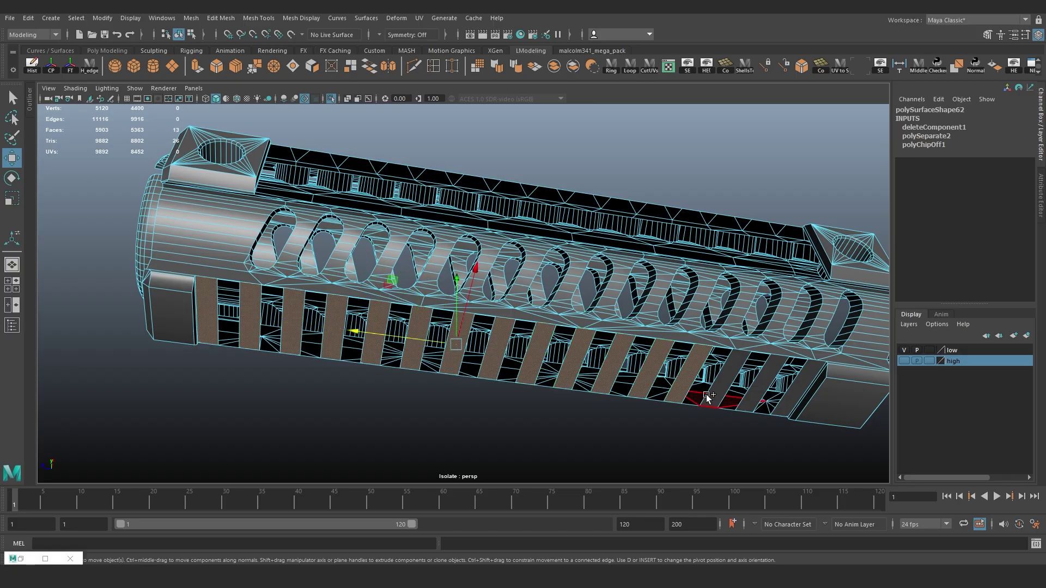
{"action": "left_click", "coordinate": [725, 396], "text": "shift"}
{"action": "left_click", "coordinate": [751, 402], "text": "shift"}
{"action": "left_click", "coordinate": [783, 404], "text": "shift"}
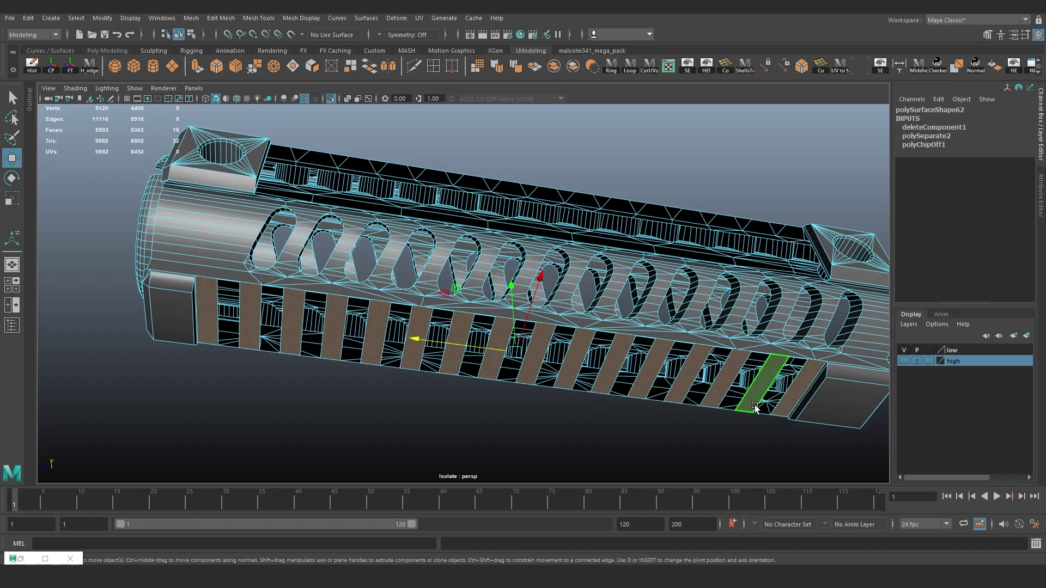
{"action": "key", "text": "Delete"}
Bridge the opposing long border edges to close the openings left along the rails.
{"action": "left_click_drag", "start_coordinate": [385, 411], "coordinate": [624, 388], "text": "alt"}
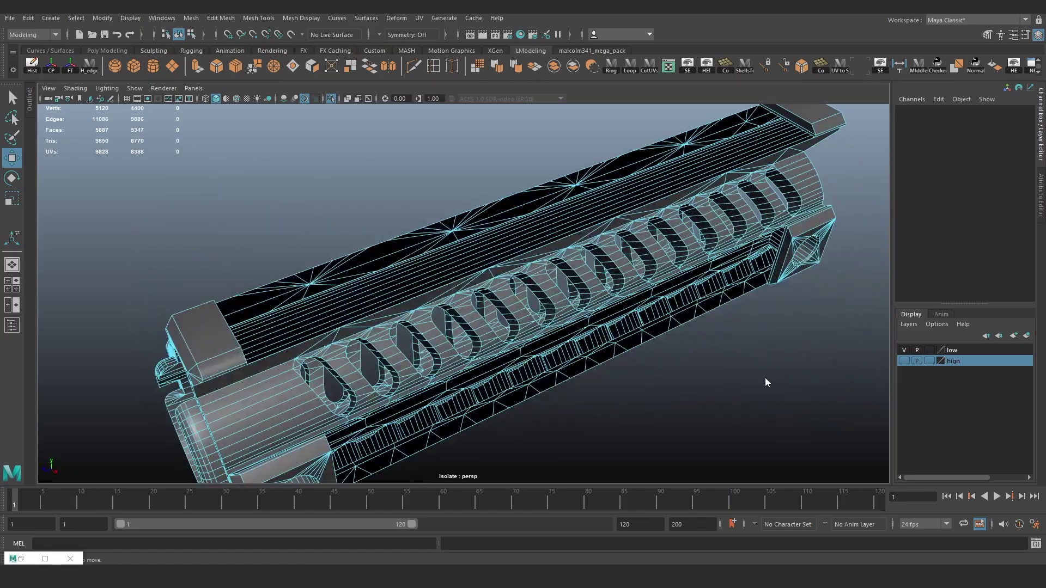
{"action": "right_click_drag", "start_coordinate": [764, 277], "coordinate": [711, 276]}
{"action": "left_click_drag", "start_coordinate": [702, 282], "coordinate": [272, 245], "text": "alt"}
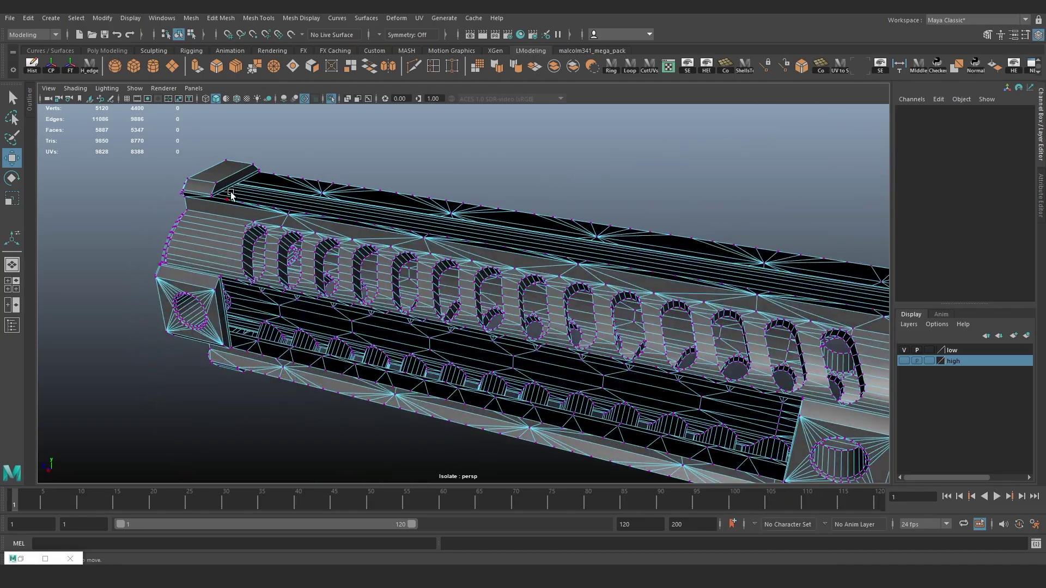
{"action": "middle_click_drag", "start_coordinate": [230, 188], "coordinate": [320, 277], "text": "alt"}
{"action": "right_click_drag", "start_coordinate": [320, 276], "coordinate": [420, 302], "text": "alt"}
{"action": "right_click_drag", "start_coordinate": [242, 239], "coordinate": [244, 206]}
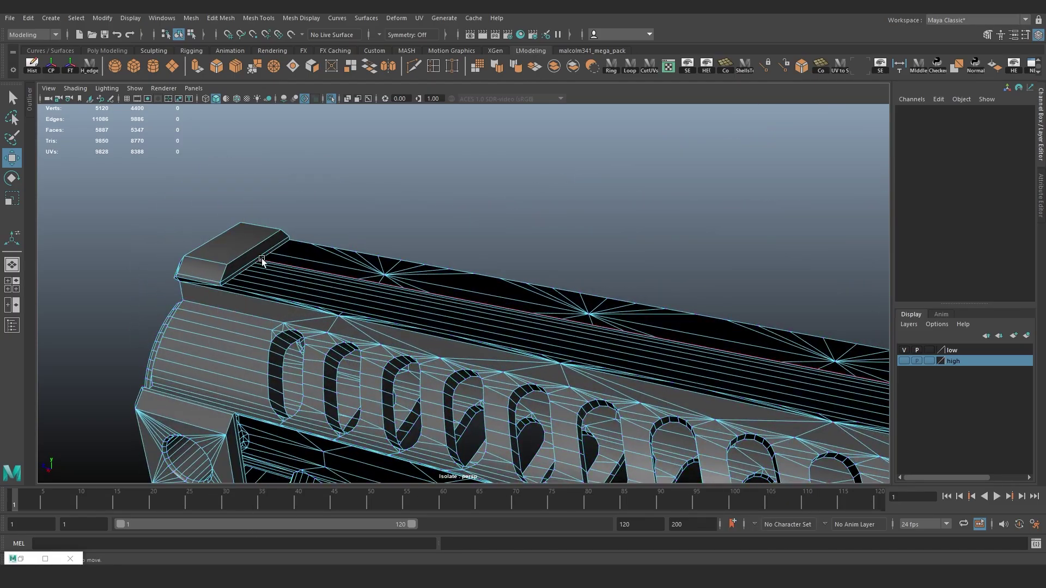
{"action": "left_click", "coordinate": [259, 258]}
{"action": "left_click_drag", "start_coordinate": [310, 267], "coordinate": [319, 94], "text": "alt"}
{"action": "left_click", "coordinate": [650, 240], "text": "shift"}
{"action": "left_click", "coordinate": [365, 63]}
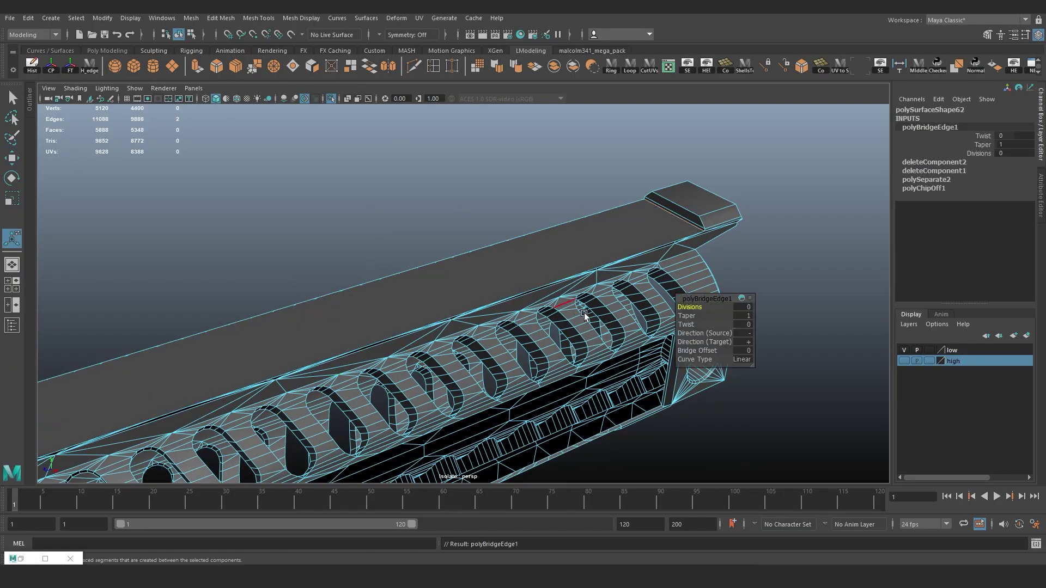
{"action": "left_click_drag", "start_coordinate": [583, 313], "coordinate": [503, 220], "text": "alt"}
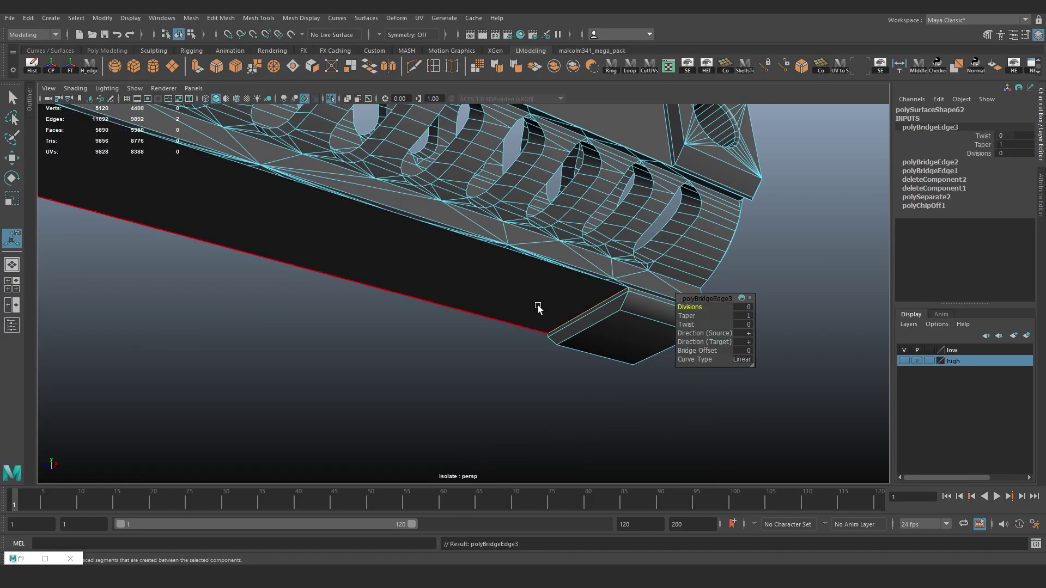
{"action": "left_click_drag", "start_coordinate": [537, 304], "coordinate": [368, 304], "text": "alt"}
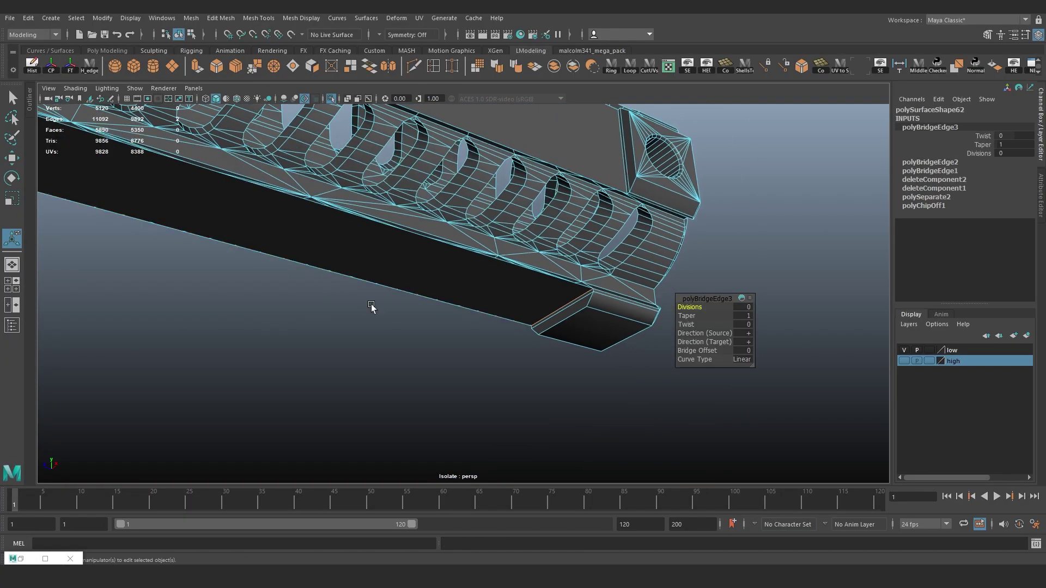
In the left2 orthographic view, delete the redundant fan edges along the sides of the top and bottom rails.
{"action": "left_click", "coordinate": [193, 87]}
{"action": "mouse_move", "coordinate": [249, 121]}
{"action": "left_click", "coordinate": [325, 134]}
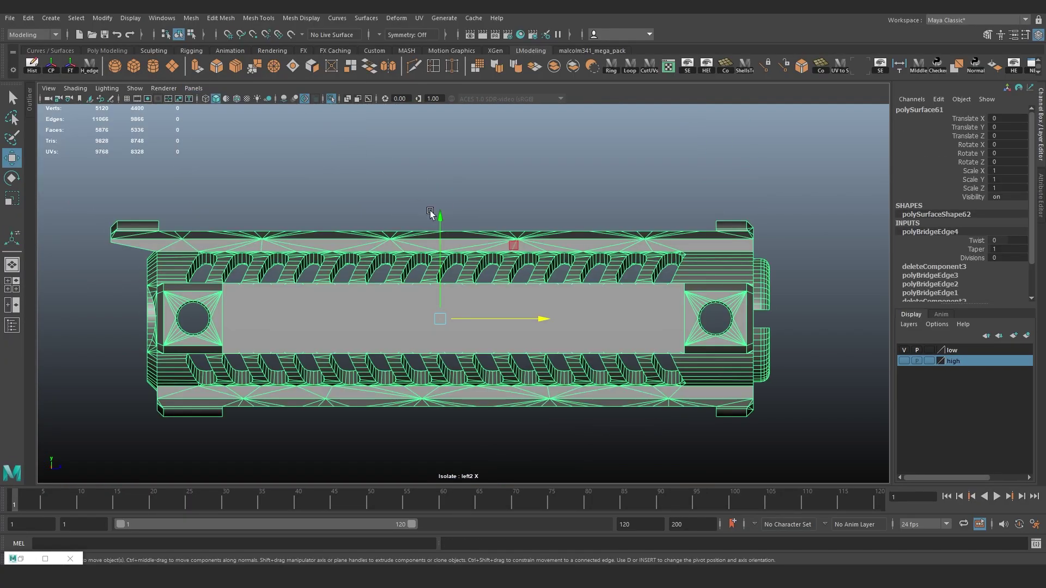
{"action": "right_click_drag", "start_coordinate": [398, 179], "coordinate": [398, 147]}
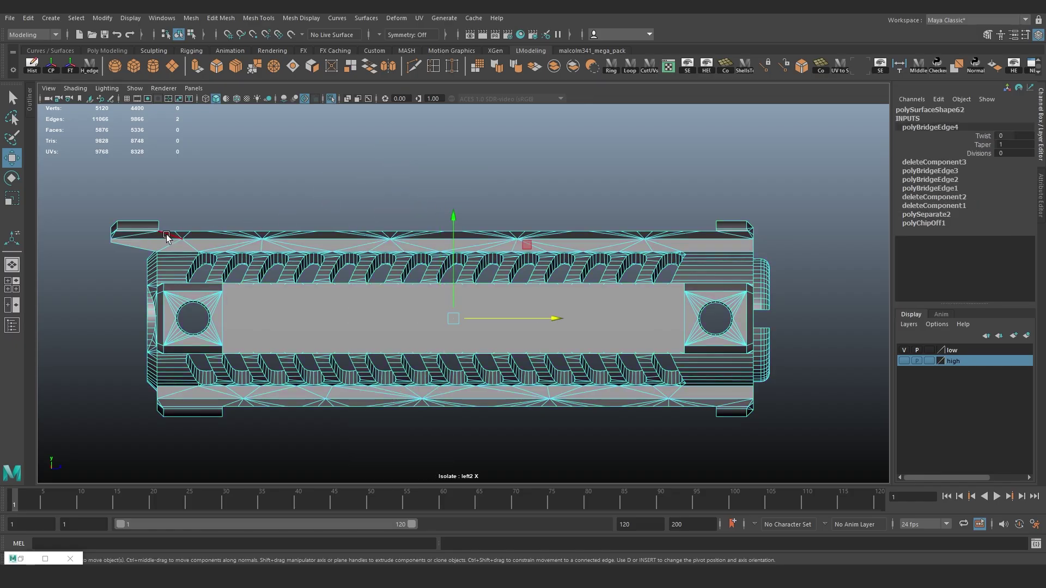
{"action": "left_click_drag", "start_coordinate": [565, 247], "coordinate": [699, 245]}
{"action": "left_click_drag", "start_coordinate": [703, 401], "coordinate": [657, 403], "text": "shift"}
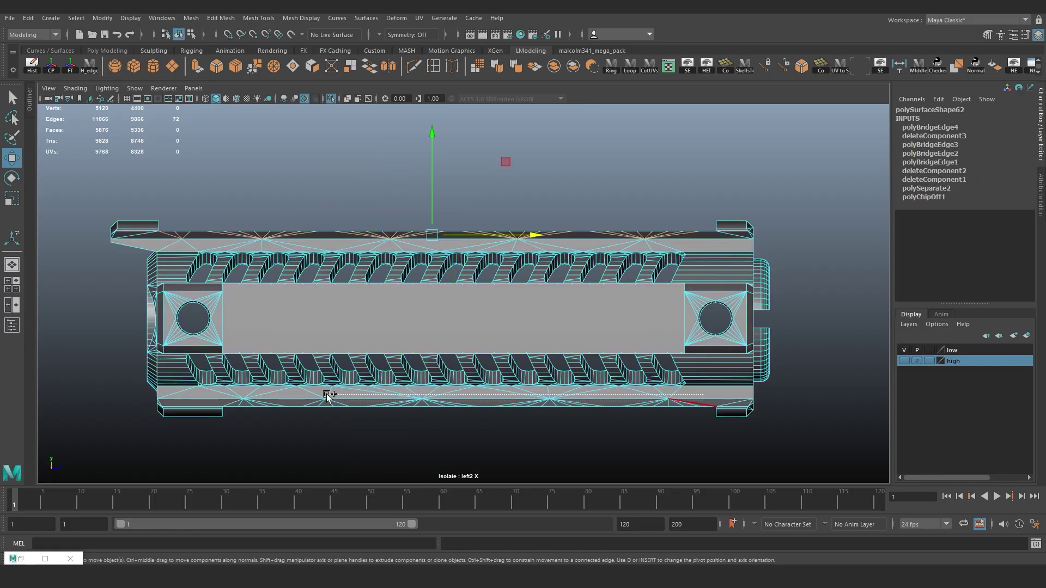
{"action": "left_click_drag", "start_coordinate": [238, 408], "coordinate": [237, 407], "text": "shift"}
{"action": "key", "text": "Delete"}
Delete the remaining fan edges on the bottom rail's side and between the top rail and the slots.
{"action": "left_click_drag", "start_coordinate": [693, 397], "coordinate": [212, 392]}
{"action": "key", "text": "Delete"}
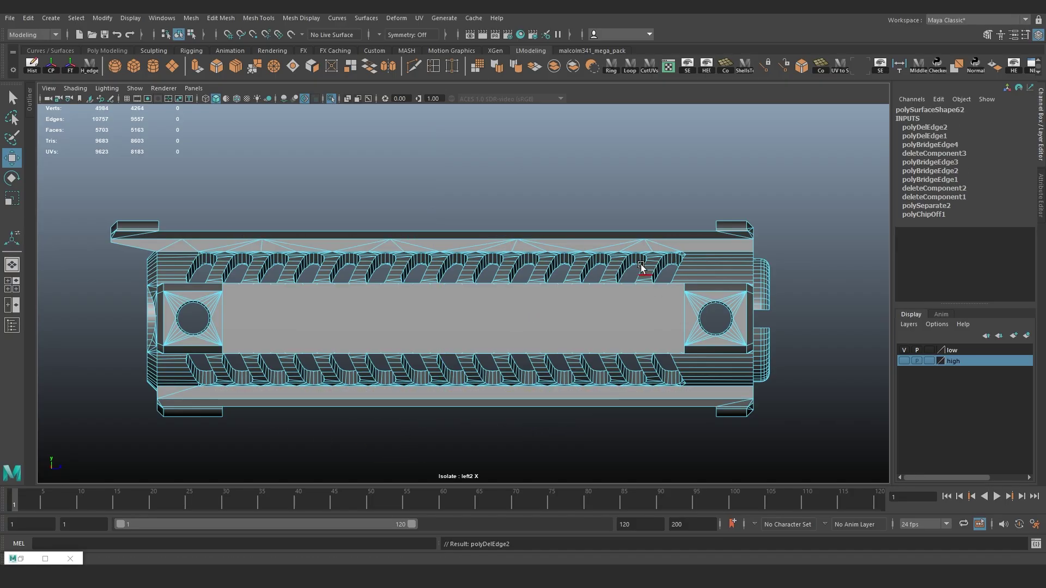
{"action": "left_click_drag", "start_coordinate": [179, 243], "coordinate": [689, 246]}
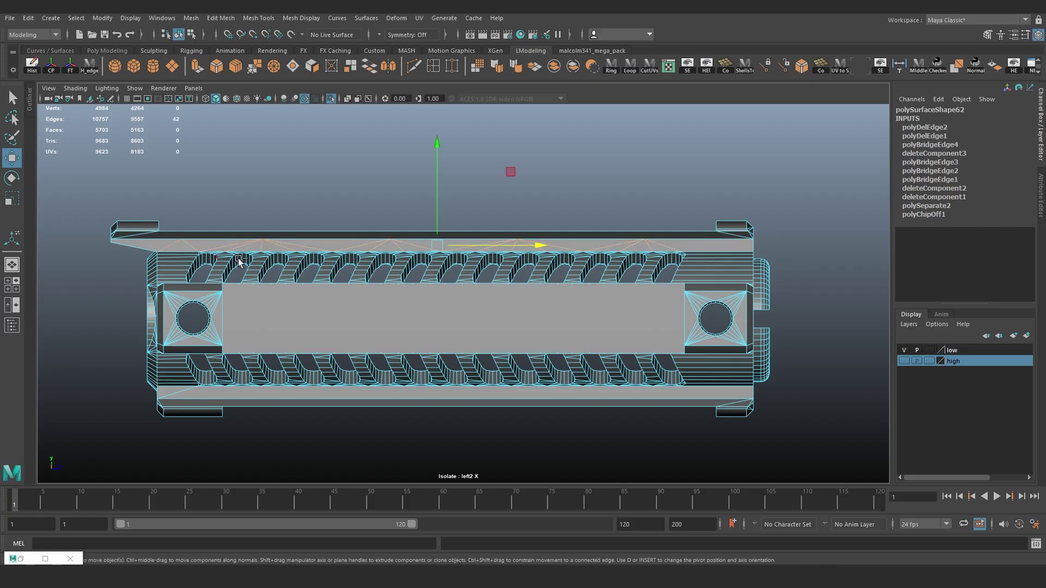
{"action": "key", "text": "Delete"}
In perspective, connect the corner vertex beneath the top rail's end to the successive vertices along the tops of the slots.
{"action": "right_click_drag", "start_coordinate": [614, 239], "coordinate": [651, 221]}
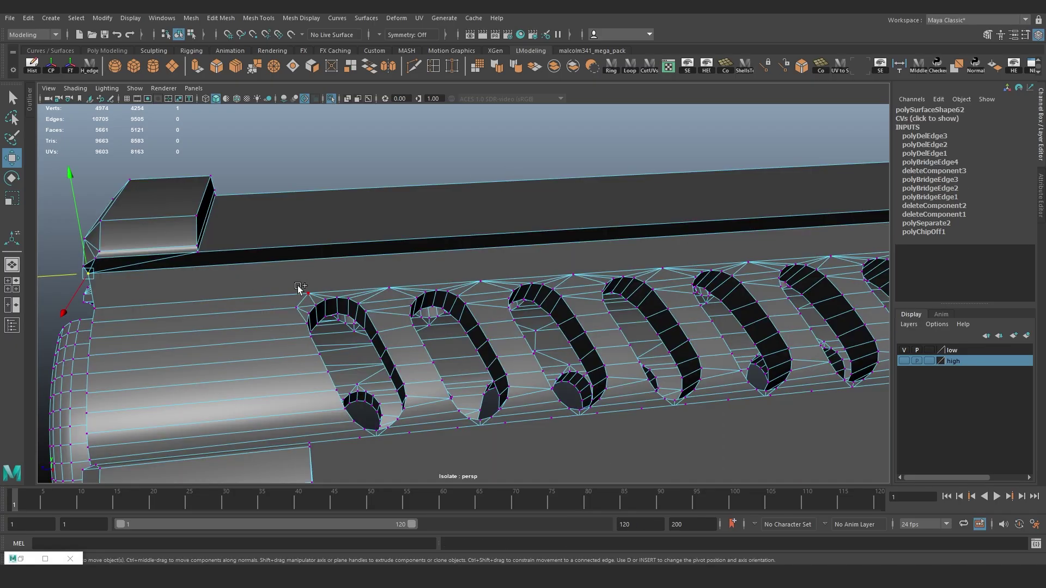
{"action": "left_click", "coordinate": [308, 294], "text": "shift"}
{"action": "key", "text": "g"}
{"action": "left_click", "coordinate": [388, 287]}
{"action": "left_click", "coordinate": [89, 273], "text": "shift"}
{"action": "key", "text": "g"}
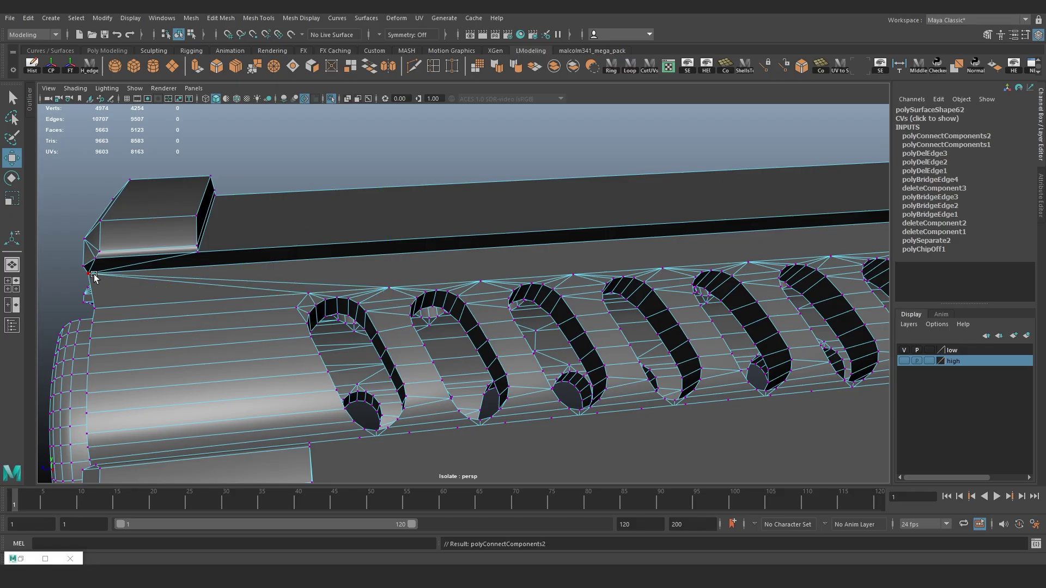
{"action": "left_click", "coordinate": [89, 273]}
{"action": "left_click", "coordinate": [480, 281], "text": "shift"}
{"action": "key", "text": "g"}
{"action": "left_click", "coordinate": [564, 274]}
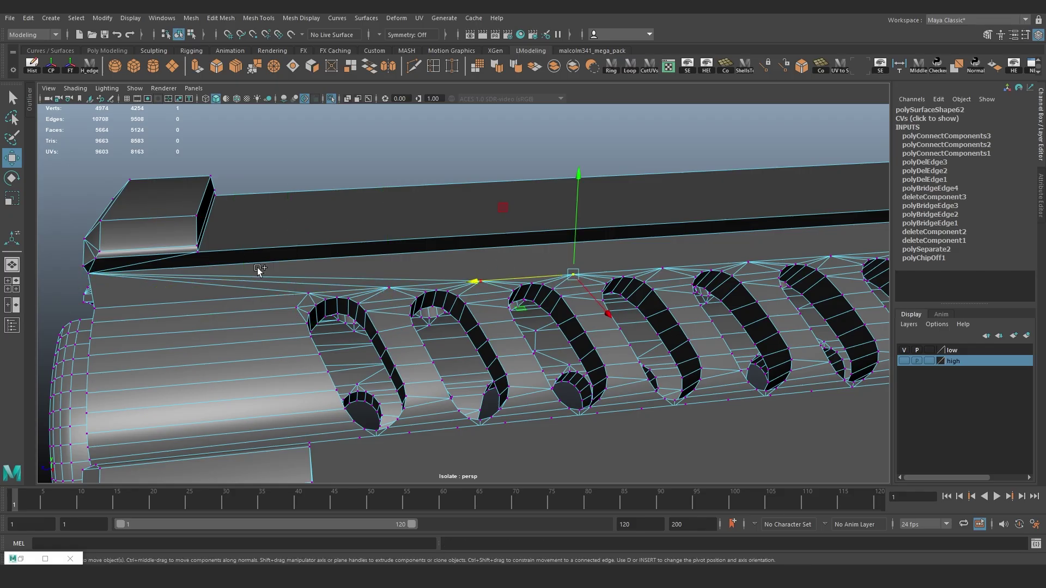
{"action": "left_click", "coordinate": [96, 273], "text": "shift"}
{"action": "key", "text": "g"}
{"action": "left_click", "coordinate": [90, 273]}
{"action": "left_click", "coordinate": [655, 264], "text": "shift"}
{"action": "key", "text": "g"}
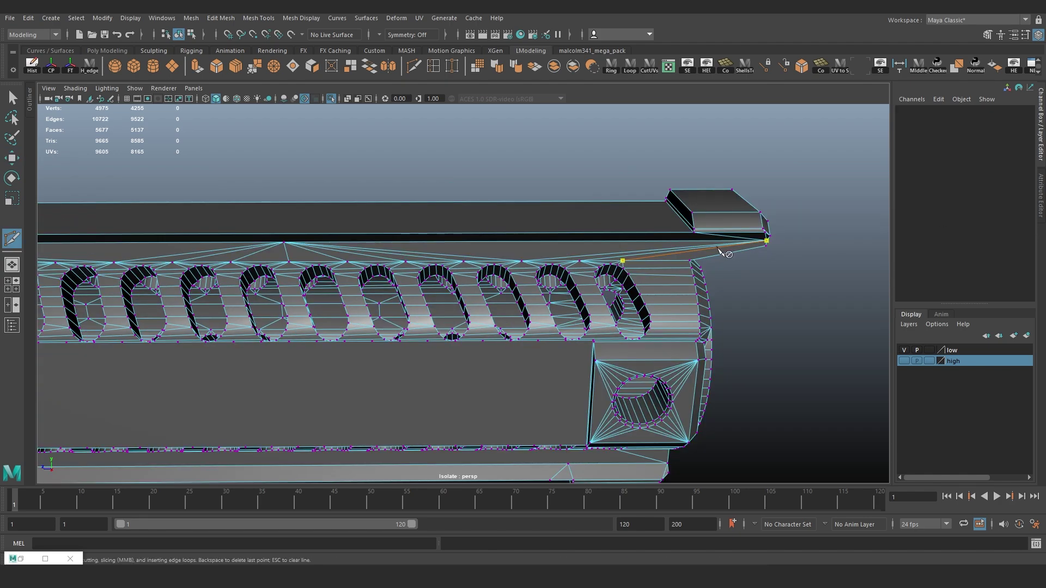
Using Multi-Cut, join the rail's end corner to the end slot, and replace a long fan edge with cuts to neighbouring slot vertices.
{"action": "right_click", "coordinate": [720, 247]}
{"action": "right_click_drag", "start_coordinate": [589, 154], "coordinate": [547, 245]}
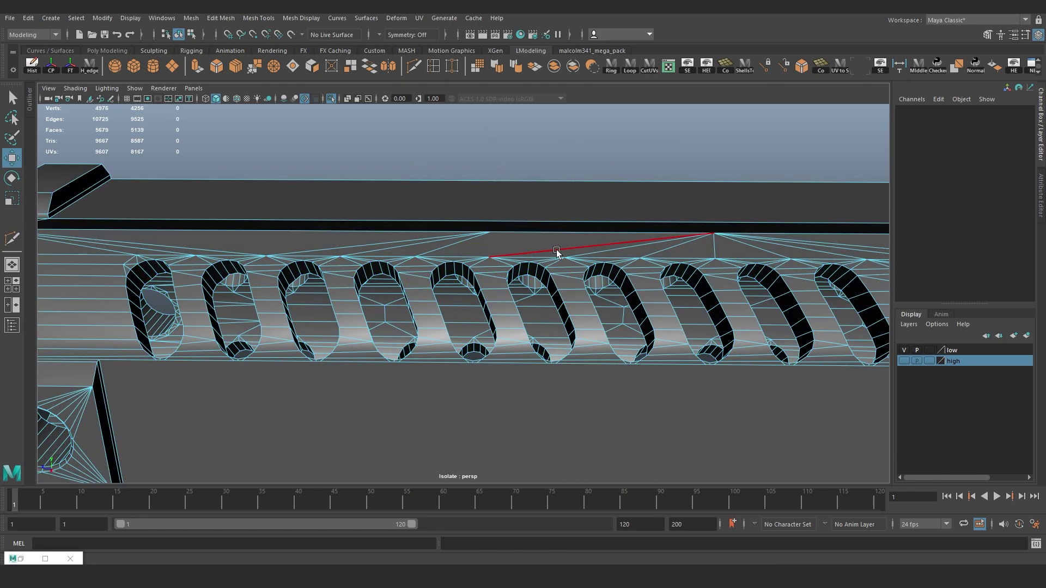
{"action": "left_click", "coordinate": [621, 206]}
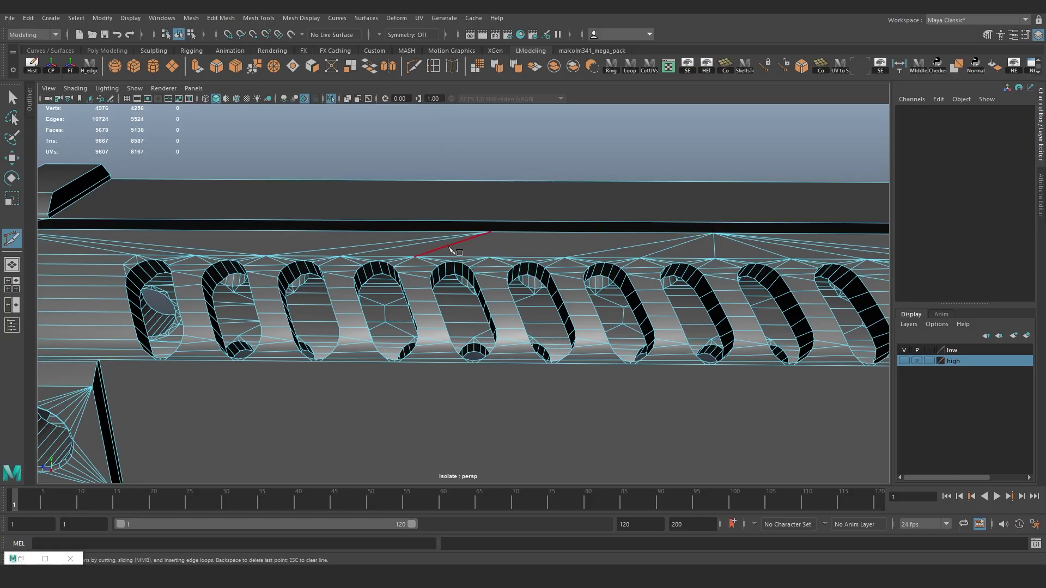
{"action": "left_click", "coordinate": [491, 232]}
{"action": "key", "text": "Return"}
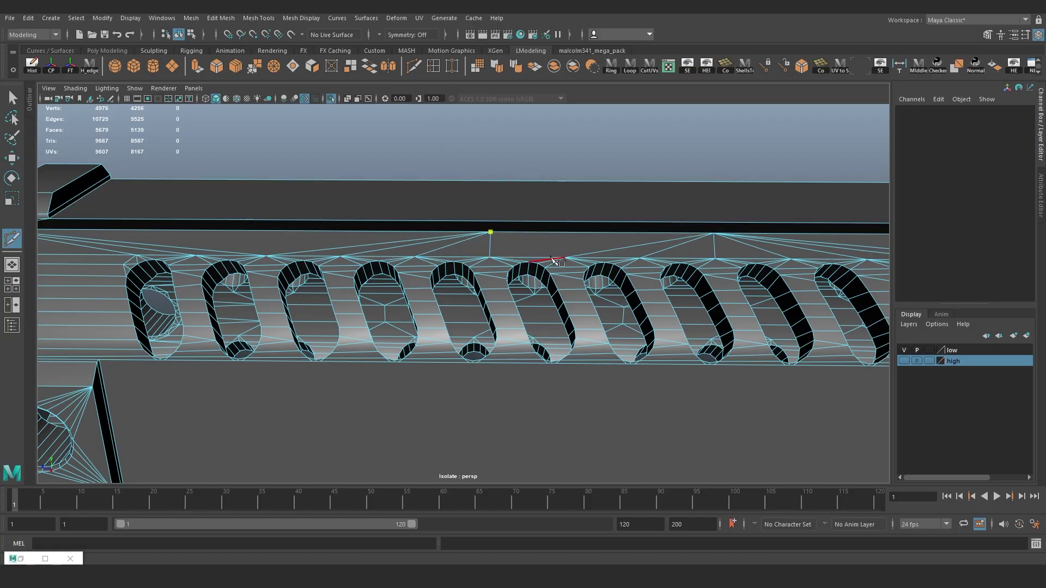
{"action": "left_click", "coordinate": [490, 232]}
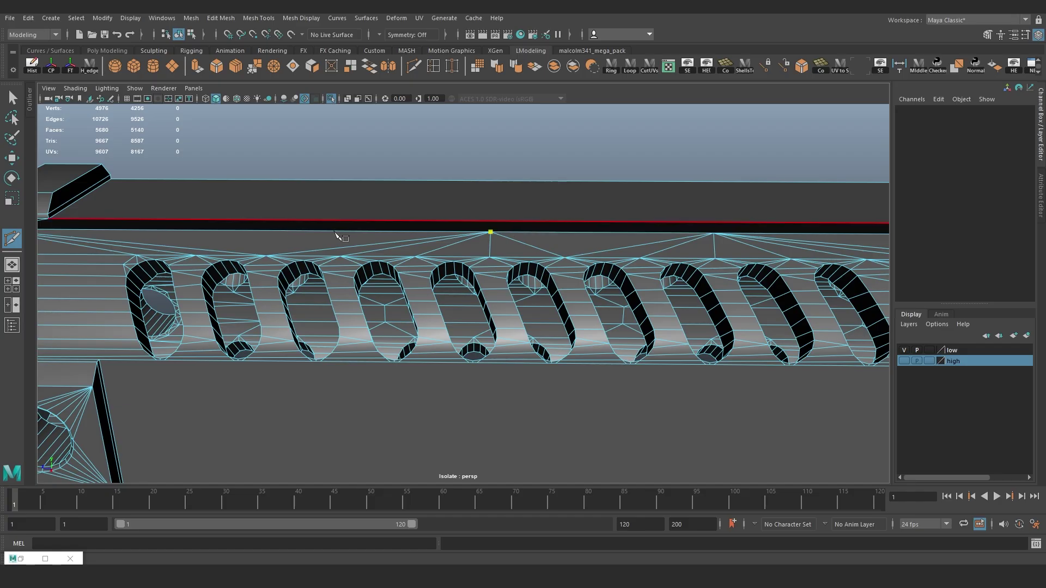
Cut edges across the dark strip beneath the top rail, from the two fan vertices to the rail's end corners.
{"action": "scroll", "coordinate": [338, 235], "scroll_direction": "down", "scroll_amount": 2}
{"action": "middle_click_drag", "start_coordinate": [340, 231], "coordinate": [442, 221], "text": "alt"}
{"action": "left_click_drag", "start_coordinate": [378, 228], "coordinate": [170, 225]}
{"action": "key", "text": "Return"}
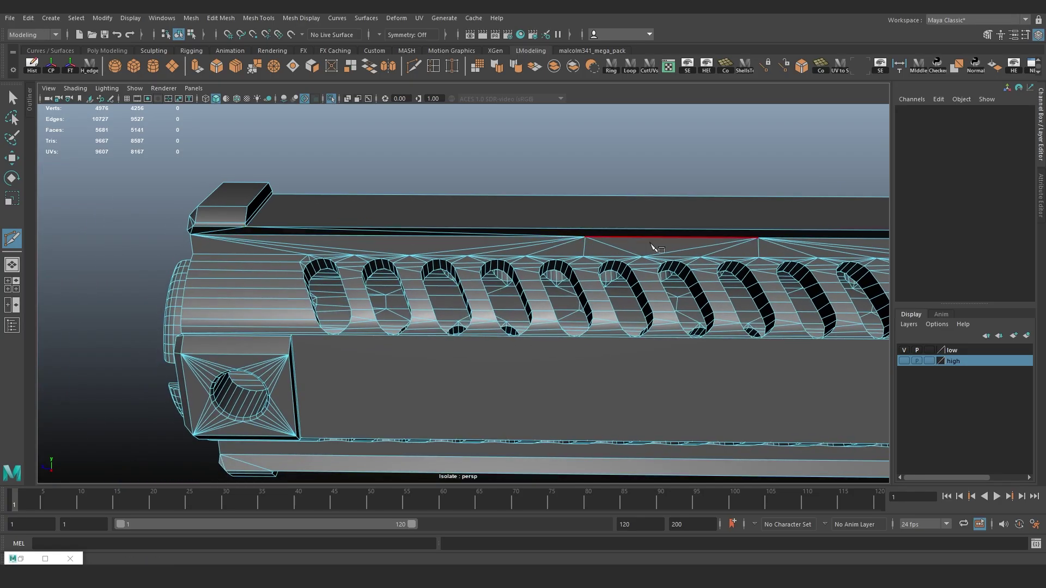
{"action": "middle_click_drag", "start_coordinate": [758, 252], "coordinate": [517, 209], "text": "alt"}
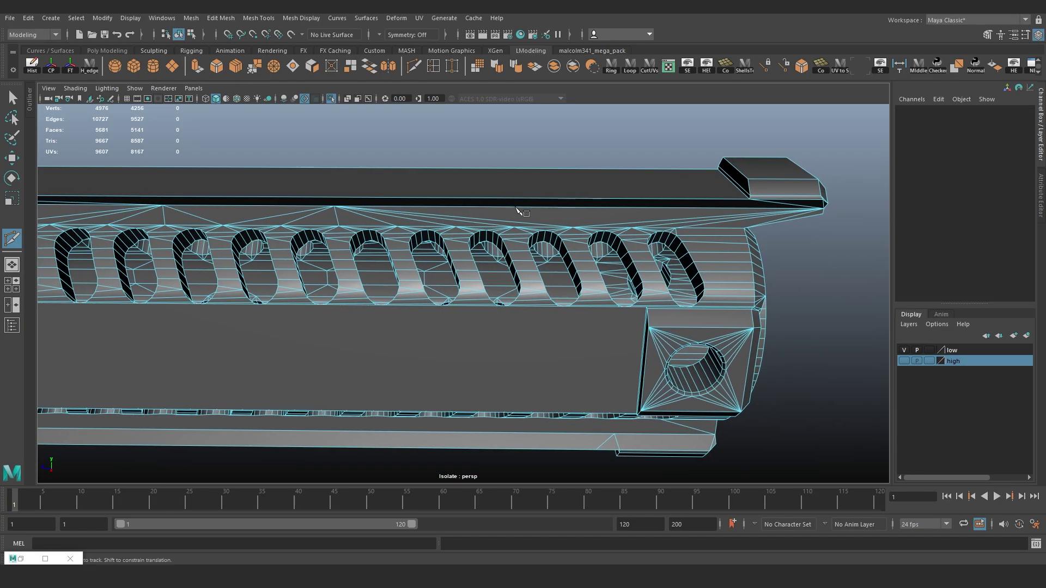
{"action": "left_click_drag", "start_coordinate": [558, 198], "coordinate": [854, 194]}
{"action": "key", "text": "Return"}
Slide one of the two fan vertices beneath the top rail lengthwise toward the nearer rail end.
{"action": "key", "text": "w"}
{"action": "right_click_drag", "start_coordinate": [414, 140], "coordinate": [351, 163]}
{"action": "left_click", "coordinate": [334, 207]}
{"action": "left_click_drag", "start_coordinate": [303, 206], "coordinate": [418, 211]}
{"action": "scroll", "coordinate": [419, 207], "scroll_direction": "down", "scroll_amount": 3}
{"action": "middle_click_drag", "start_coordinate": [420, 185], "coordinate": [550, 168], "text": "alt"}
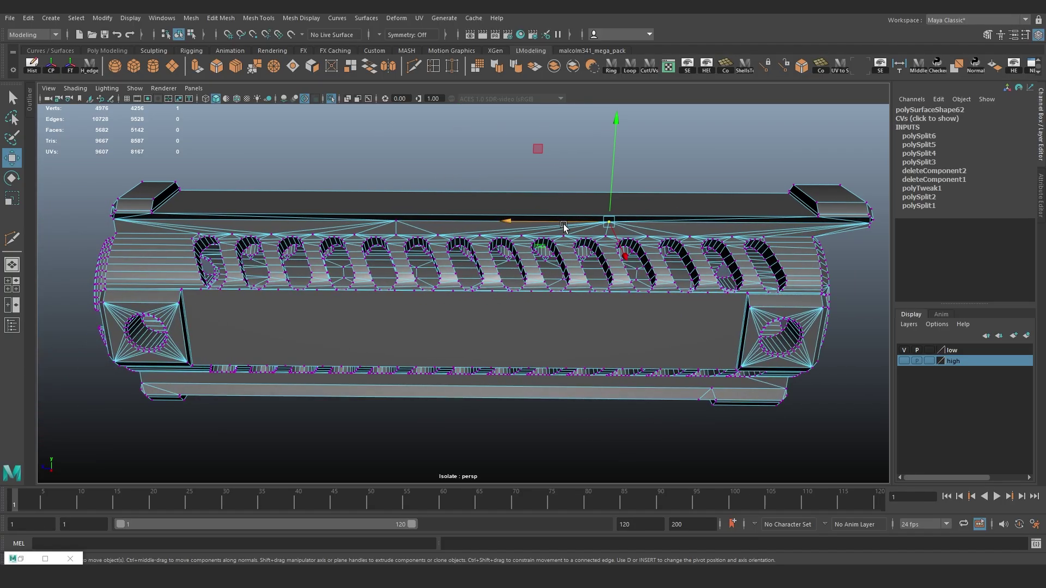
Delete the edge between the two fans and connect the other fan vertex to the slot-top vertex midway between them.
{"action": "scroll", "coordinate": [540, 174], "scroll_direction": "up", "scroll_amount": 4}
{"action": "left_click", "coordinate": [500, 178]}
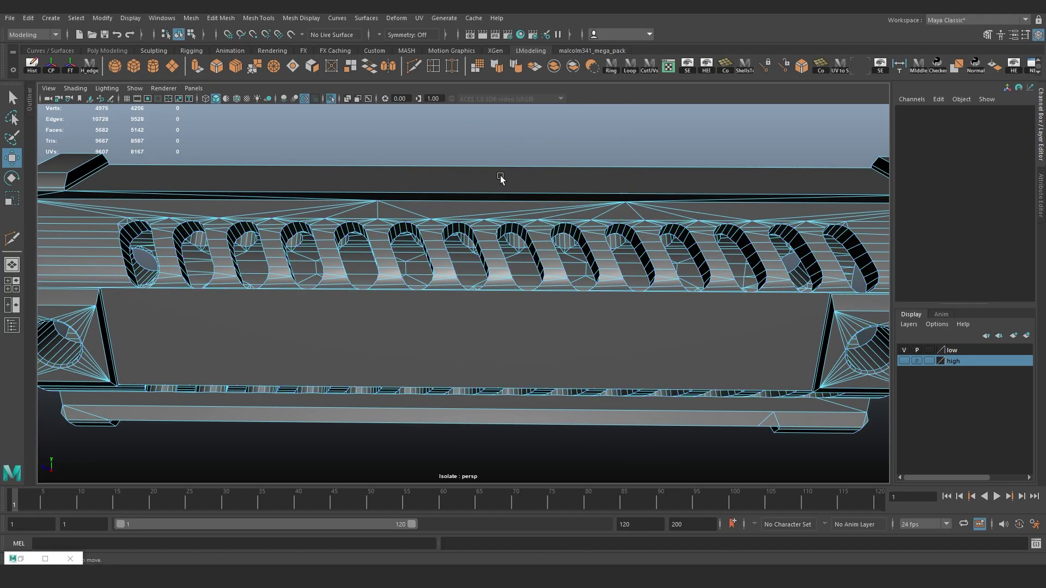
{"action": "left_click", "coordinate": [500, 212]}
{"action": "key", "text": "Delete"}
{"action": "right_click_drag", "start_coordinate": [535, 144], "coordinate": [503, 146]}
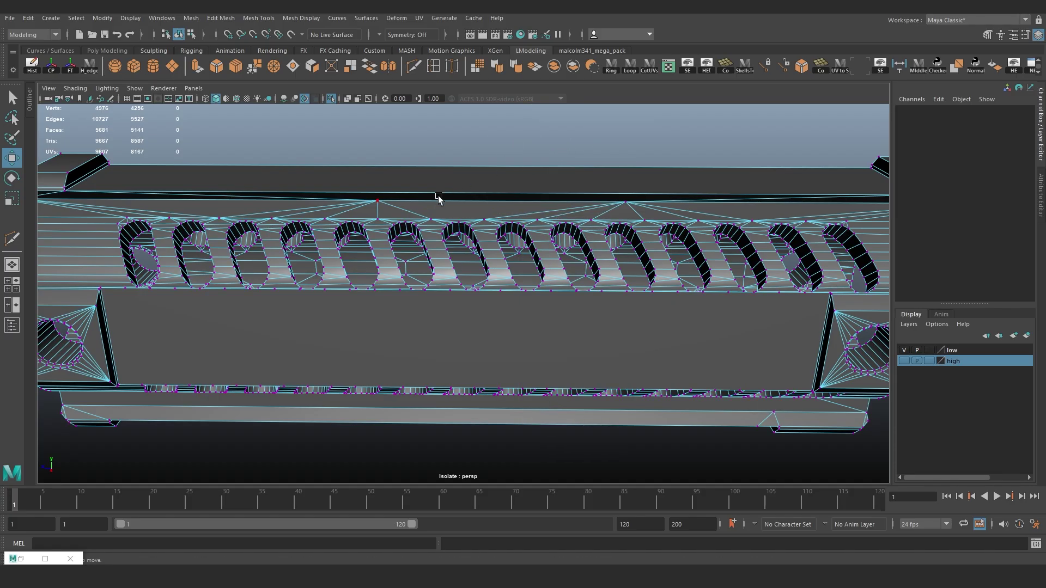
{"action": "left_click", "coordinate": [378, 200]}
{"action": "left_click", "coordinate": [484, 219], "text": "shift"}
{"action": "key", "text": "ctrl+e"}
{"action": "right_click", "coordinate": [525, 204]}
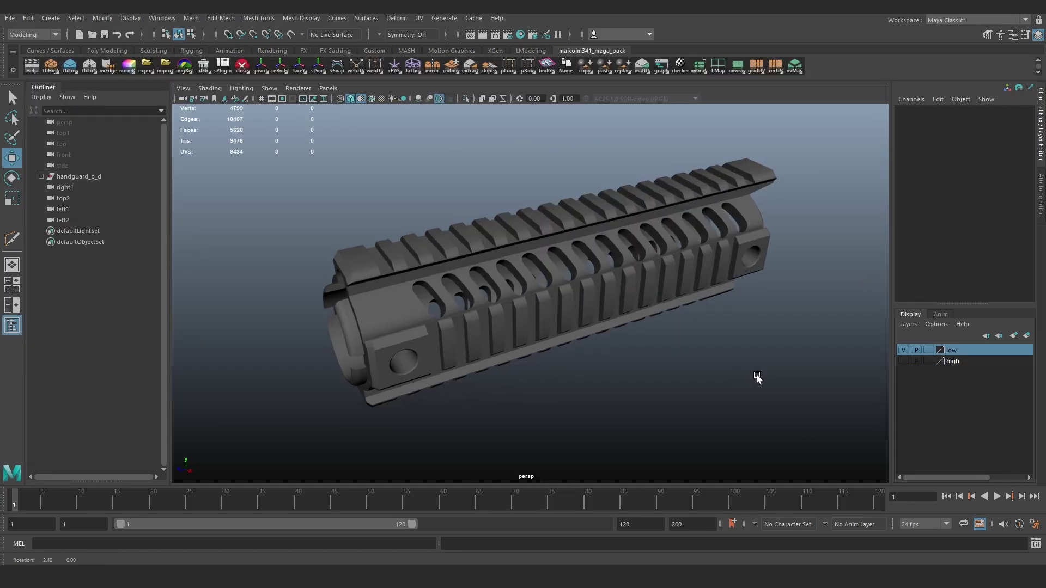
Expand the handguard_o_d group and check the names of the floating teeth and main body low-poly meshes.
{"action": "mouse_move", "coordinate": [754, 378]}
{"action": "left_mouse_down", "text": "alt"}
{"action": "mouse_move", "coordinate": [707, 359]}
{"action": "mouse_move", "coordinate": [719, 366]}
{"action": "mouse_move", "coordinate": [700, 378]}
{"action": "mouse_move", "coordinate": [750, 376]}
{"action": "left_mouse_up", "text": "alt"}
{"action": "left_click", "coordinate": [432, 257]}
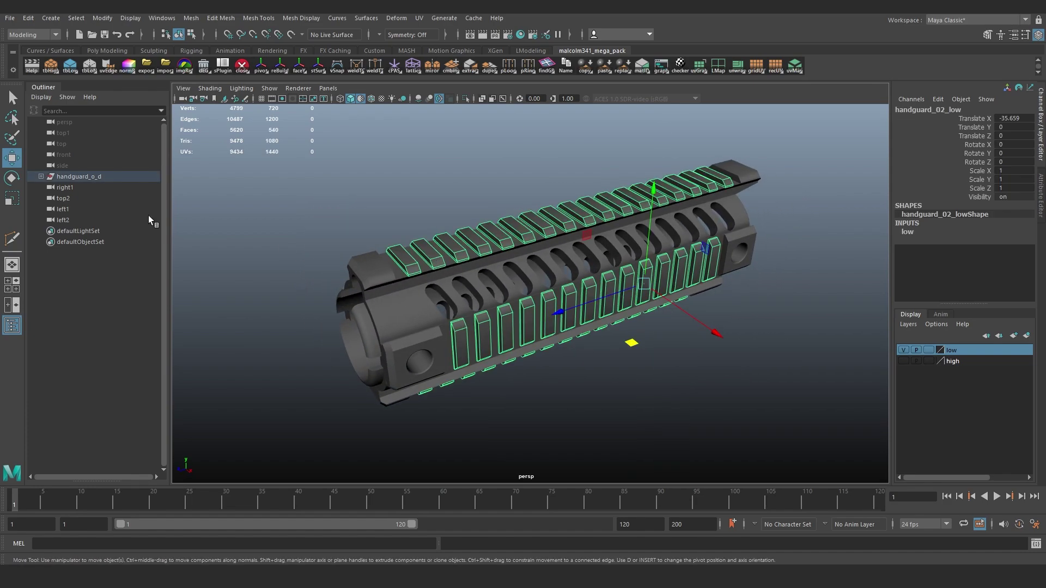
{"action": "left_click", "coordinate": [40, 177]}
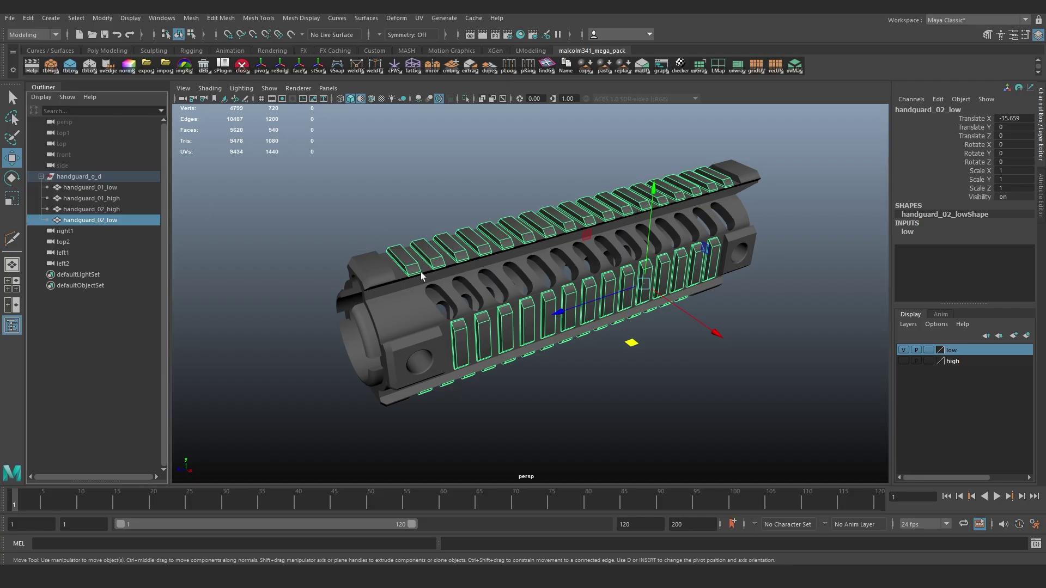
{"action": "left_click", "coordinate": [394, 293]}
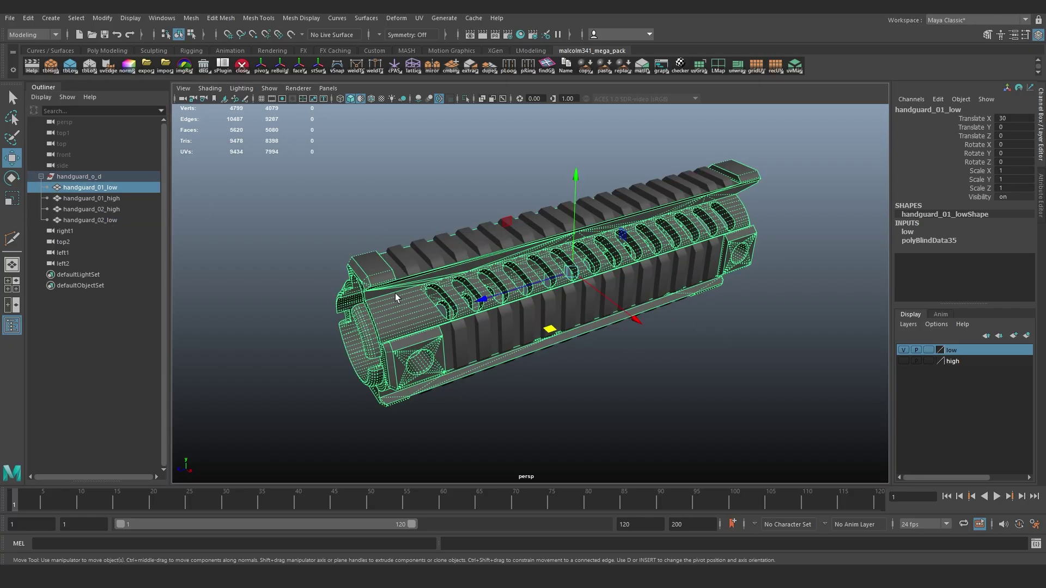
{"action": "left_click", "coordinate": [212, 228]}
Review the matching bake pairs by selecting handguard_01_low with handguard_01_high, and handguard_02_low with handguard_02_high.
{"action": "left_click", "coordinate": [119, 187]}
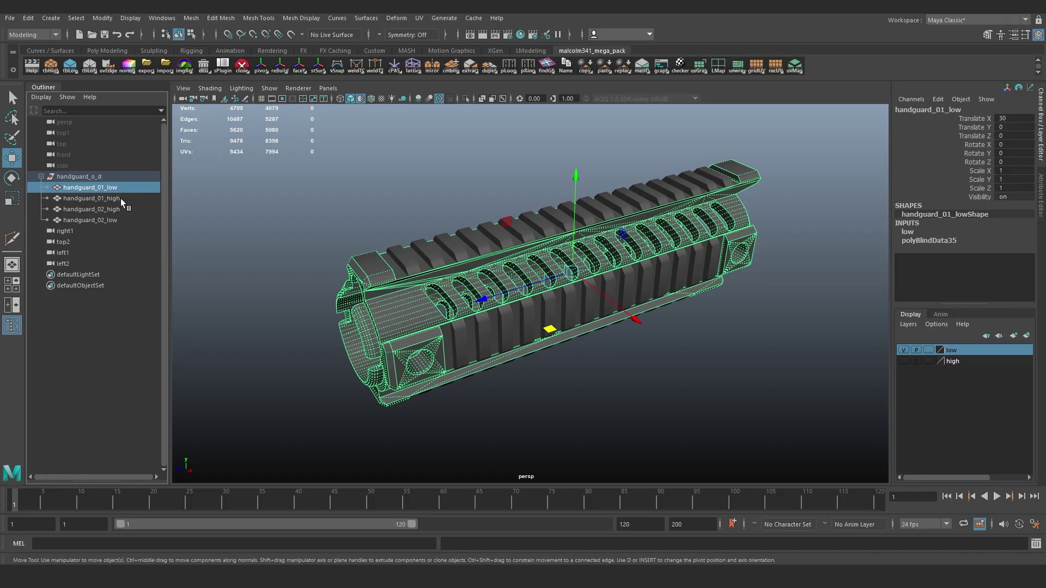
{"action": "left_click", "coordinate": [119, 198], "text": "ctrl"}
{"action": "left_click", "coordinate": [123, 221]}
{"action": "left_click", "coordinate": [122, 211], "text": "ctrl"}
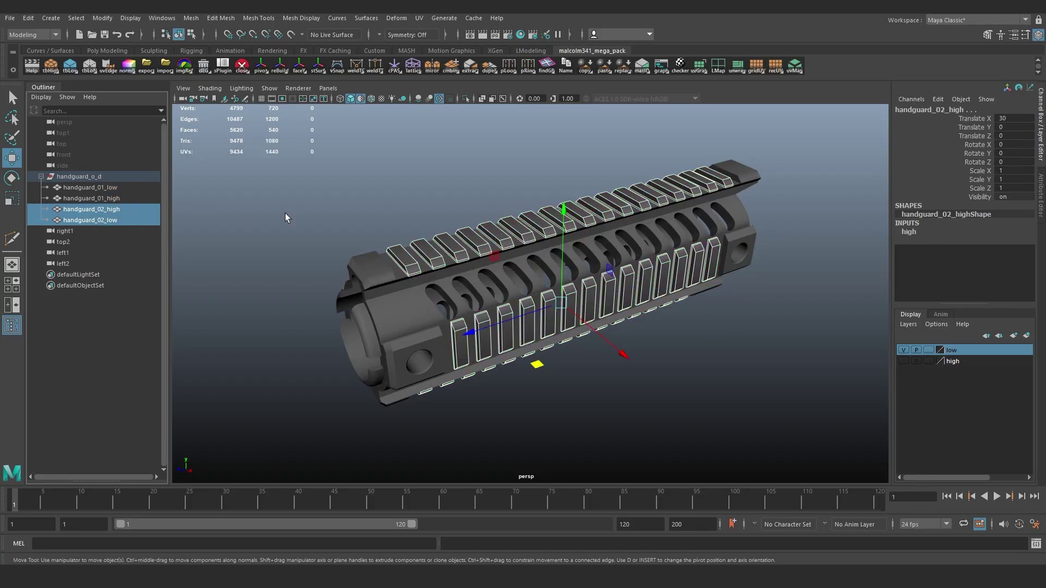
Export the handguard_01 and handguard_02 low and high meshes together as bake_02.fbx.
{"action": "left_click", "coordinate": [348, 211]}
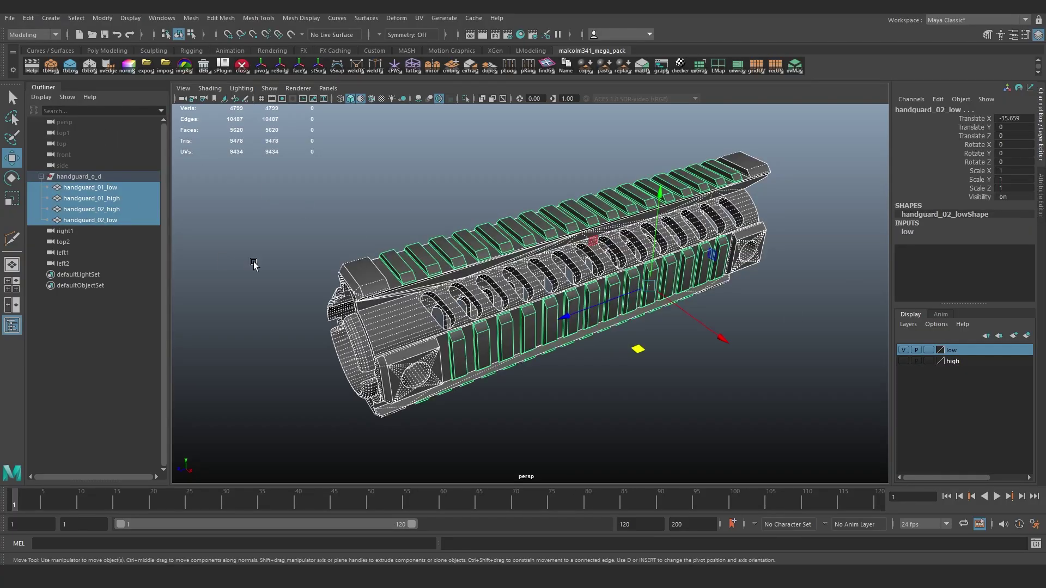
{"action": "left_click", "coordinate": [253, 264]}
{"action": "left_click", "coordinate": [106, 187]}
{"action": "left_click", "coordinate": [107, 218], "text": "shift"}
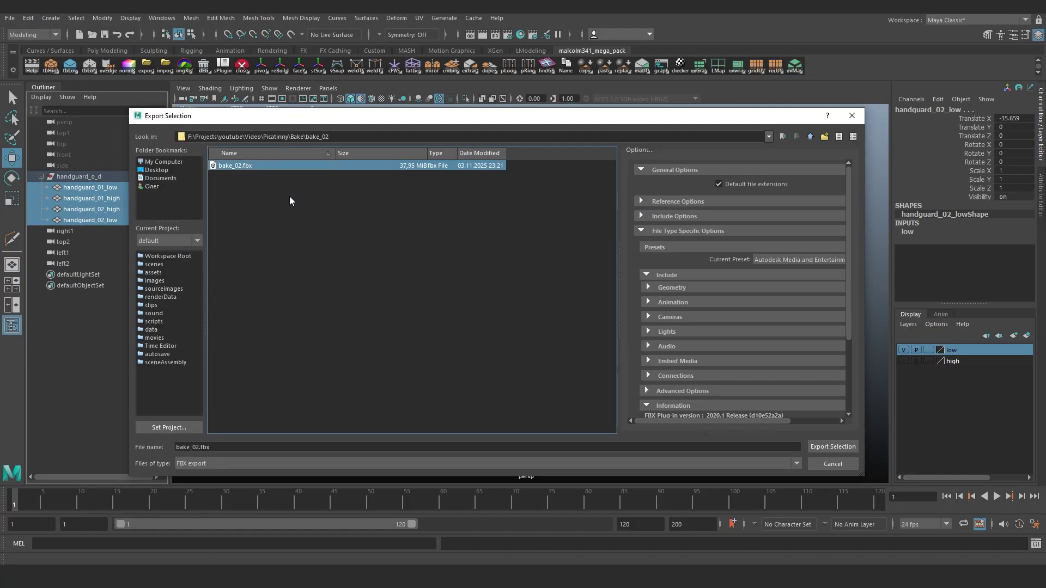
{"action": "left_click", "coordinate": [832, 446]}
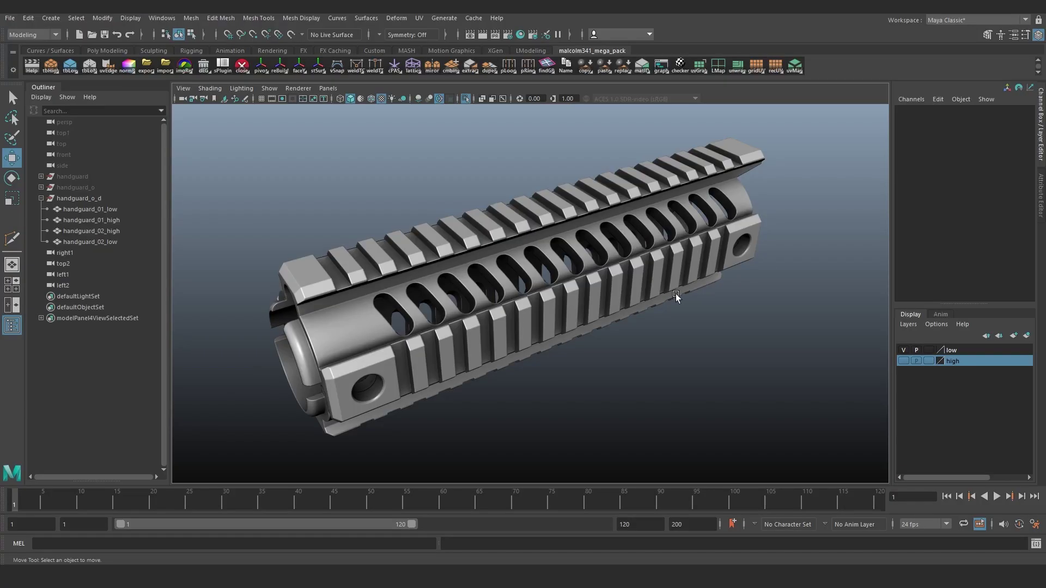
Separate the handguard_02_low floating teeth mesh into individual tooth pieces.
{"action": "mouse_move", "coordinate": [542, 230]}
{"action": "left_mouse_down", "text": "alt"}
{"action": "mouse_move", "coordinate": [530, 231]}
{"action": "mouse_move", "coordinate": [547, 236]}
{"action": "left_mouse_up", "text": "alt"}
{"action": "left_click", "coordinate": [548, 236]}
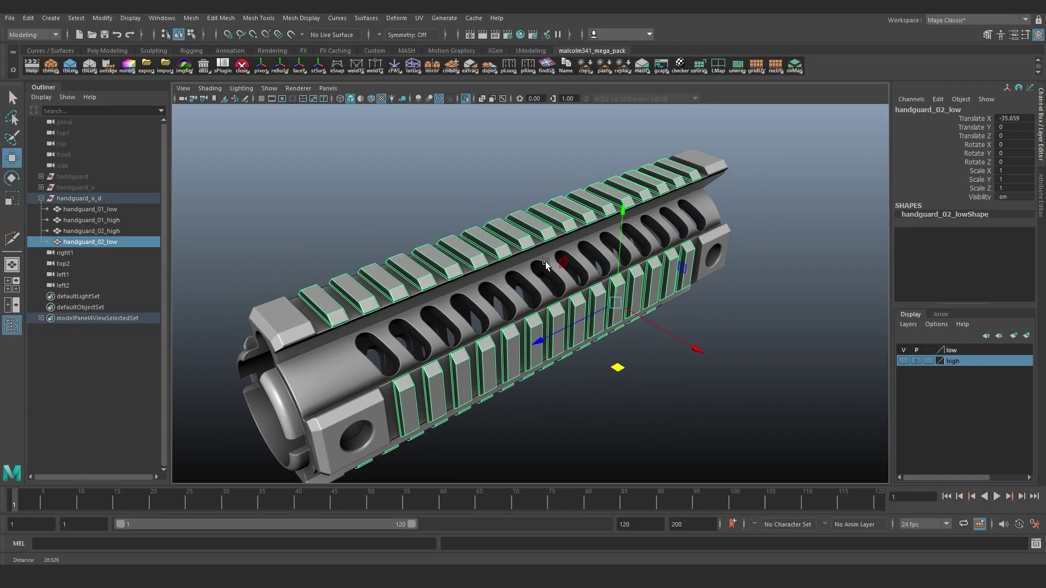
{"action": "left_click", "coordinate": [430, 219]}
{"action": "left_click_drag", "start_coordinate": [430, 218], "coordinate": [436, 233], "text": "alt"}
{"action": "right_click_drag", "start_coordinate": [435, 233], "coordinate": [517, 275], "text": "alt"}
{"action": "left_click", "coordinate": [517, 275]}
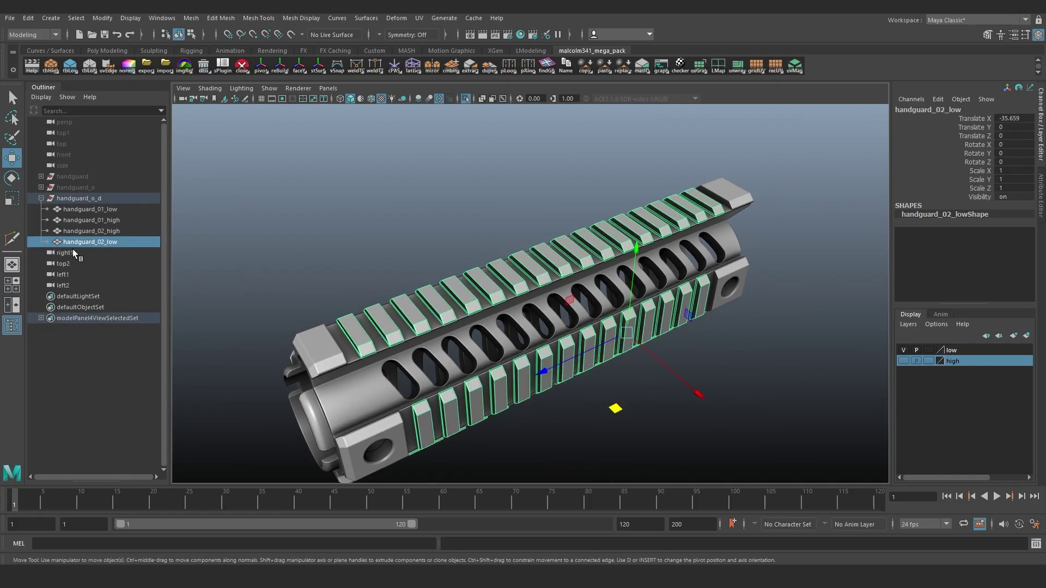
{"action": "left_click", "coordinate": [531, 51]}
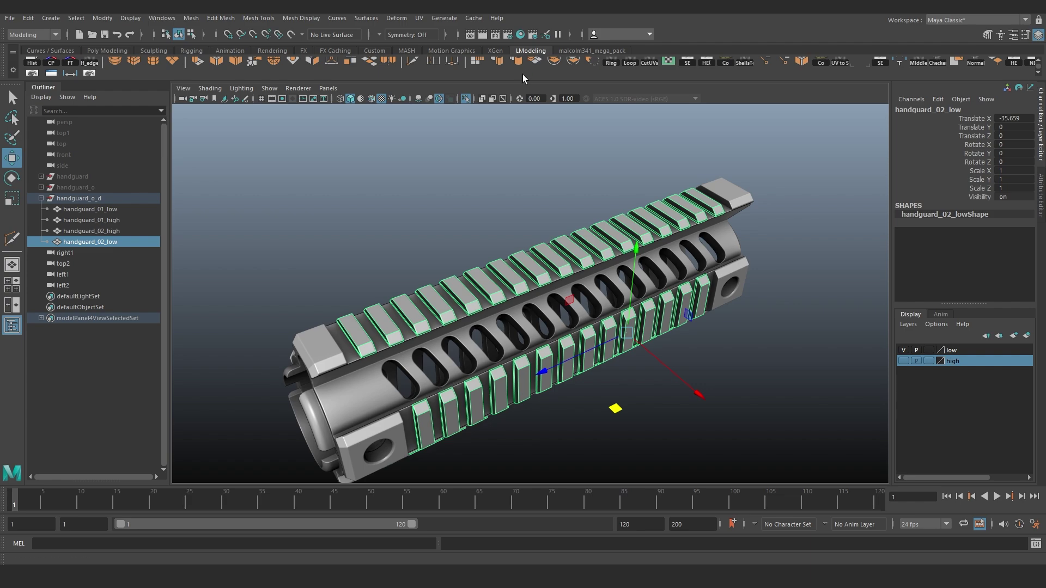
{"action": "left_click", "coordinate": [573, 67]}
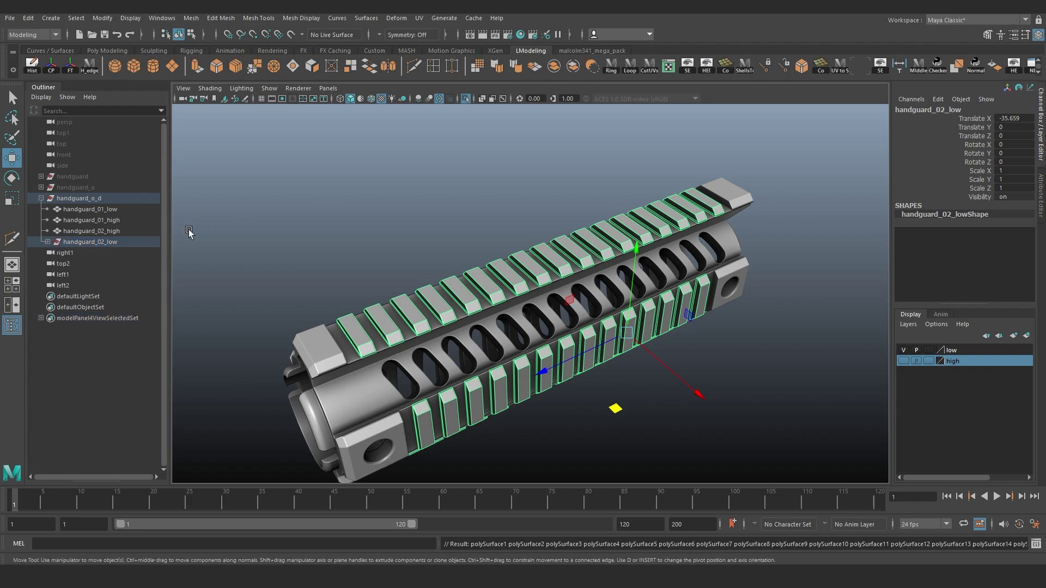
Select all the separated teeth and keep the Scale tool's axis orientation on Object.
{"action": "left_click", "coordinate": [47, 241]}
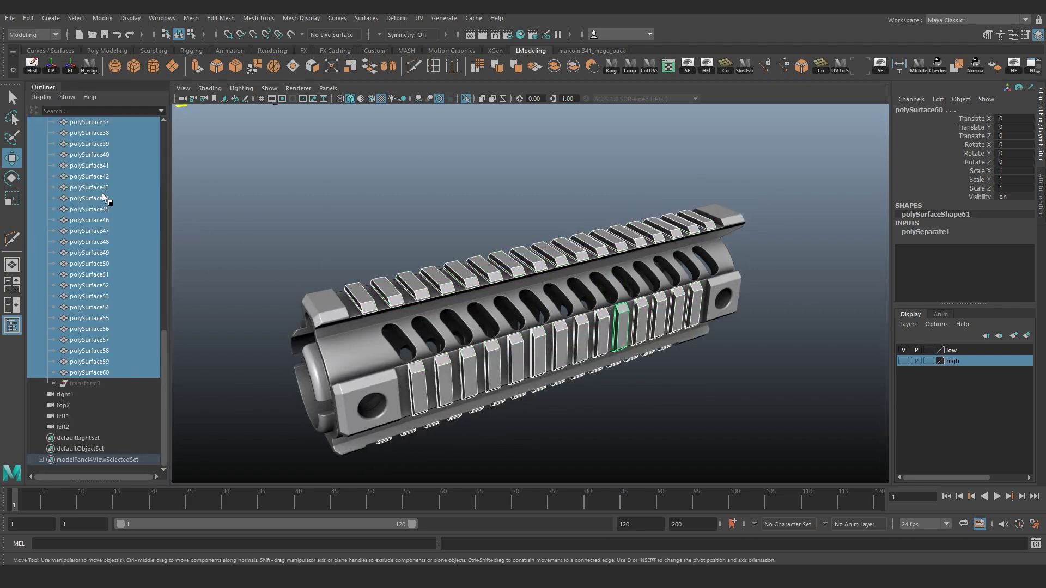
{"action": "double_click", "coordinate": [15, 199]}
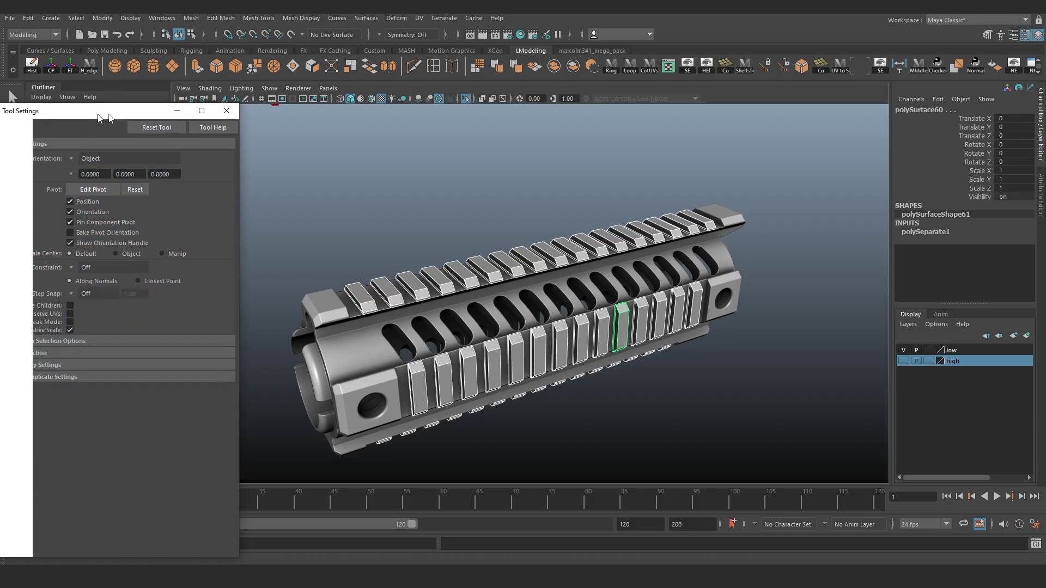
{"action": "left_click_drag", "start_coordinate": [104, 116], "coordinate": [331, 130]}
{"action": "left_click", "coordinate": [311, 170]}
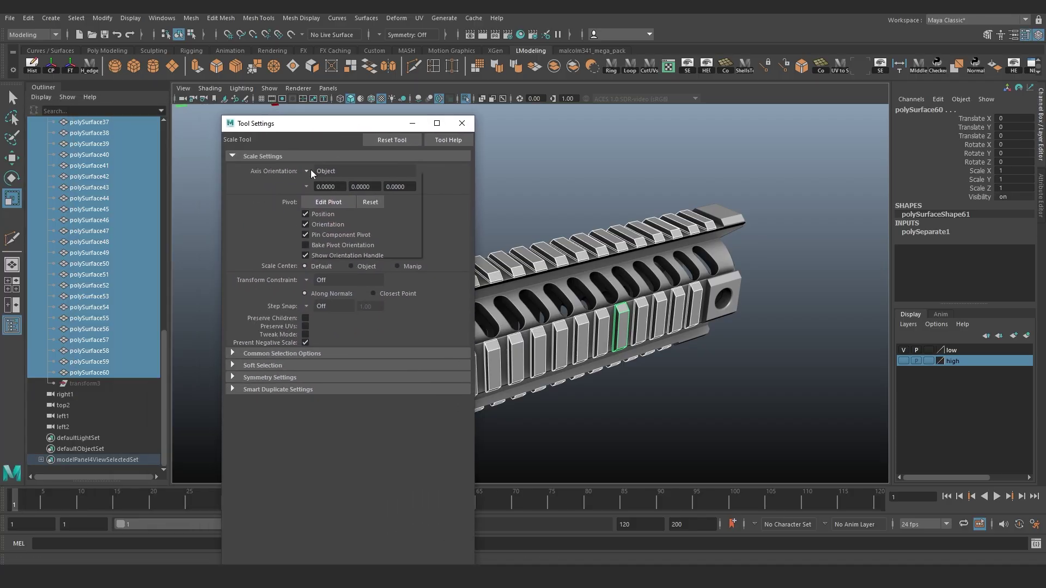
{"action": "left_click", "coordinate": [335, 177]}
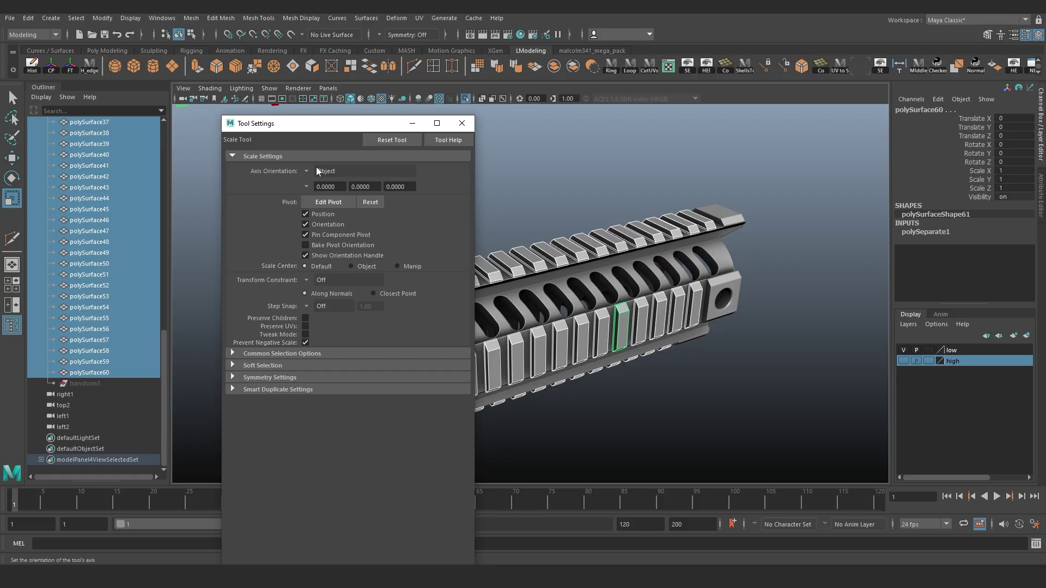
{"action": "left_click", "coordinate": [462, 123]}
Widen all the separated teeth along the handguard's length to a Z scale of 1.019 and inspect them up close.
{"action": "scroll", "coordinate": [659, 382], "scroll_direction": "up", "scroll_amount": 5}
{"action": "scroll", "coordinate": [660, 383], "scroll_direction": "up", "scroll_amount": 6}
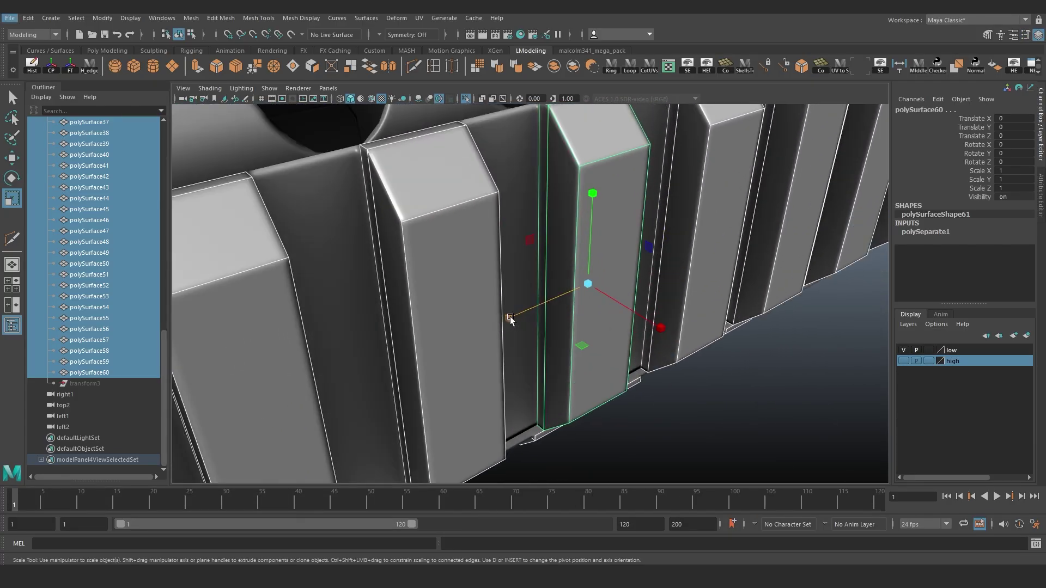
{"action": "left_click_drag", "start_coordinate": [509, 318], "coordinate": [509, 320]}
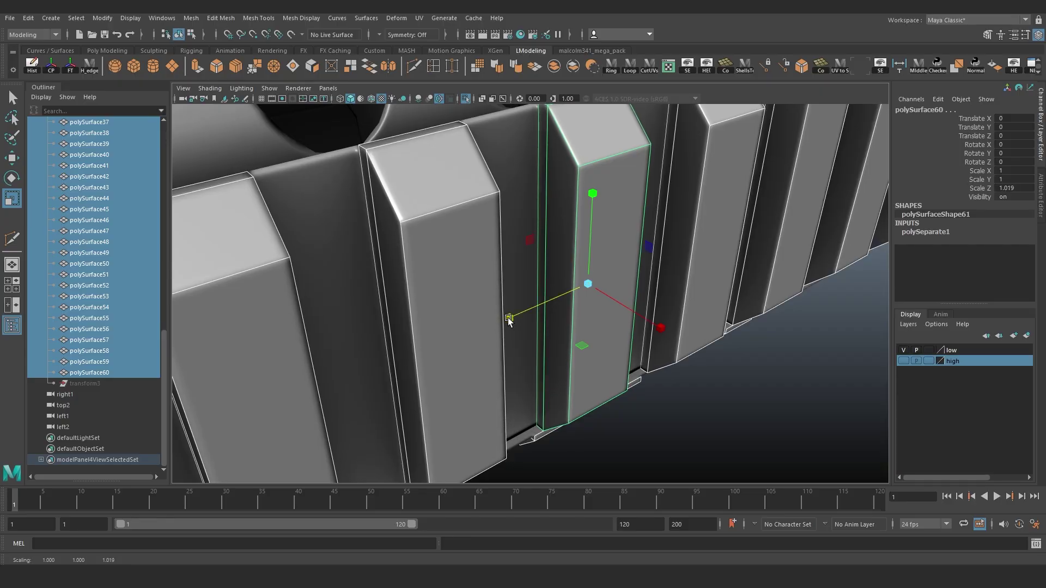
{"action": "key", "text": "w"}
{"action": "left_click", "coordinate": [649, 444]}
{"action": "scroll", "coordinate": [581, 325], "scroll_direction": "up", "scroll_amount": 2}
{"action": "left_click_drag", "start_coordinate": [581, 326], "coordinate": [583, 313], "text": "alt"}
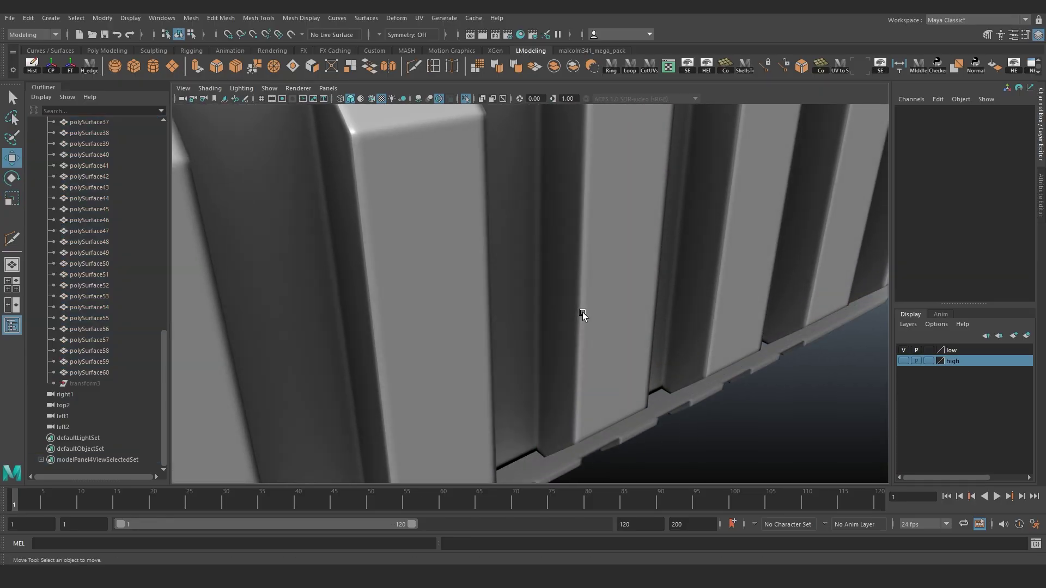
Restore the teeth selection and increase their lengthwise Z scale to 1.029.
{"action": "key", "text": "ctrl+z"}
{"action": "key", "text": "r"}
{"action": "left_click_drag", "start_coordinate": [519, 294], "coordinate": [522, 296]}
{"action": "key", "text": "w"}
{"action": "left_click", "coordinate": [614, 365]}
{"action": "left_click_drag", "start_coordinate": [614, 364], "coordinate": [605, 344], "text": "alt"}
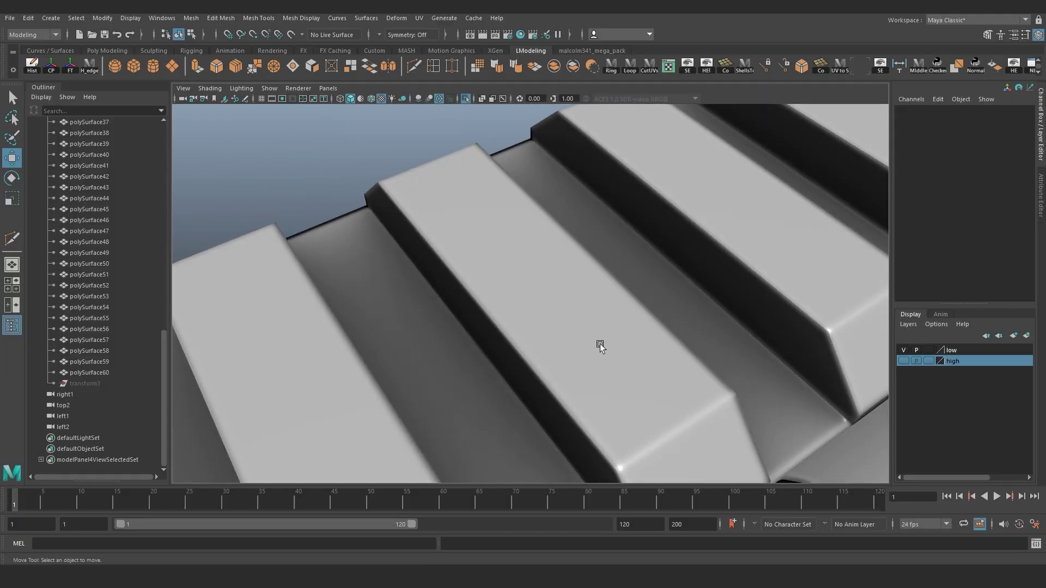
Bring back the teeth selection and widen each tooth slightly more, to a Z scale of 1.034.
{"action": "key", "text": "ctrl+z"}
{"action": "right_click_drag", "start_coordinate": [625, 344], "coordinate": [410, 315], "text": "alt"}
{"action": "middle_click_drag", "start_coordinate": [523, 457], "coordinate": [552, 300], "text": "alt"}
{"action": "left_click_drag", "start_coordinate": [552, 301], "coordinate": [677, 290], "text": "alt"}
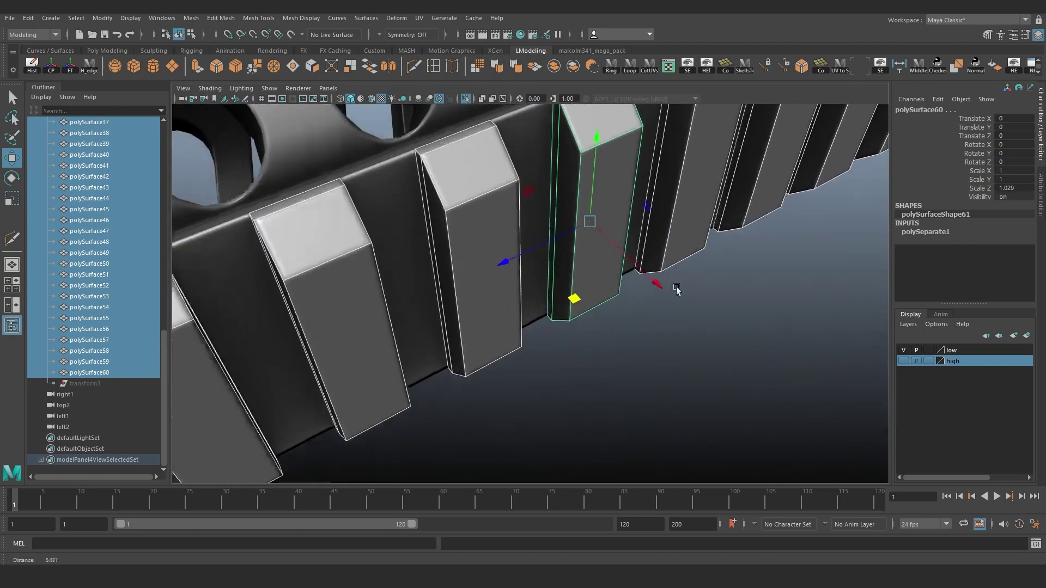
{"action": "right_click_drag", "start_coordinate": [677, 289], "coordinate": [724, 289], "text": "alt"}
{"action": "key", "text": "r"}
{"action": "left_click_drag", "start_coordinate": [536, 225], "coordinate": [536, 225]}
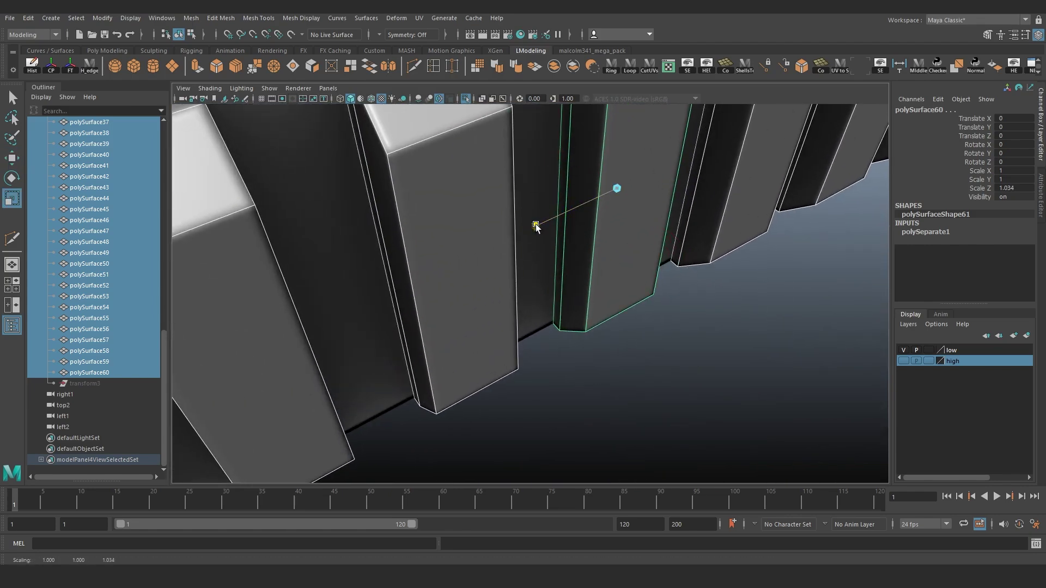
{"action": "key", "text": "w"}
Deselect the teeth and examine the rails of the whole handguard from a distance.
{"action": "right_click_drag", "start_coordinate": [535, 224], "coordinate": [435, 264], "text": "alt"}
{"action": "middle_click_drag", "start_coordinate": [520, 343], "coordinate": [693, 380], "text": "alt"}
{"action": "left_click", "coordinate": [694, 380]}
{"action": "mouse_move", "coordinate": [388, 230]}
{"action": "left_mouse_down", "text": "alt"}
{"action": "mouse_move", "coordinate": [574, 269]}
{"action": "mouse_move", "coordinate": [443, 211]}
{"action": "mouse_move", "coordinate": [346, 212]}
{"action": "mouse_move", "coordinate": [371, 226]}
{"action": "left_mouse_up", "text": "alt"}
{"action": "right_click_drag", "start_coordinate": [371, 227], "coordinate": [417, 222], "text": "alt"}
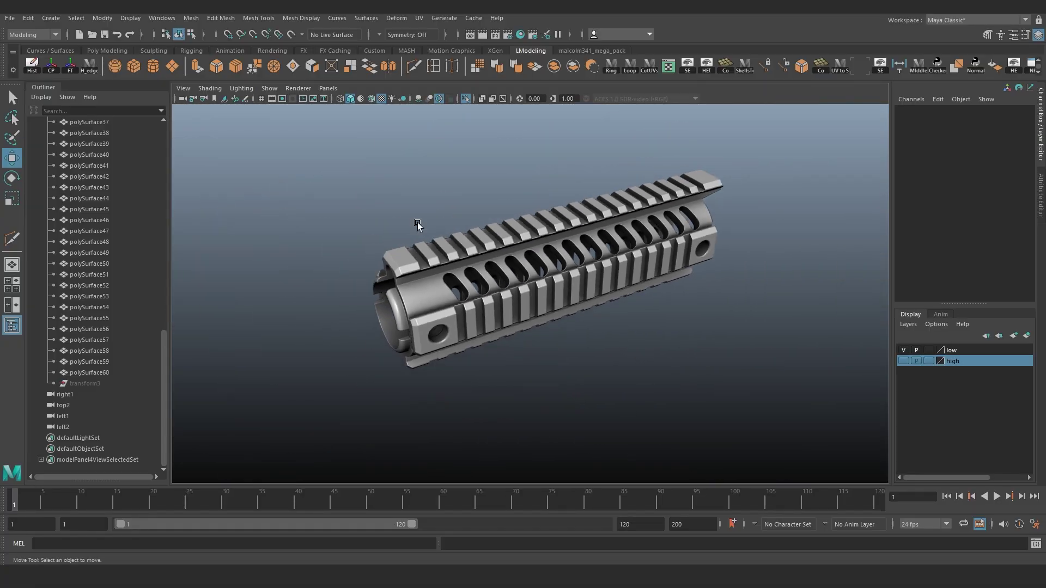
{"action": "middle_click_drag", "start_coordinate": [503, 220], "coordinate": [518, 247], "text": "alt"}
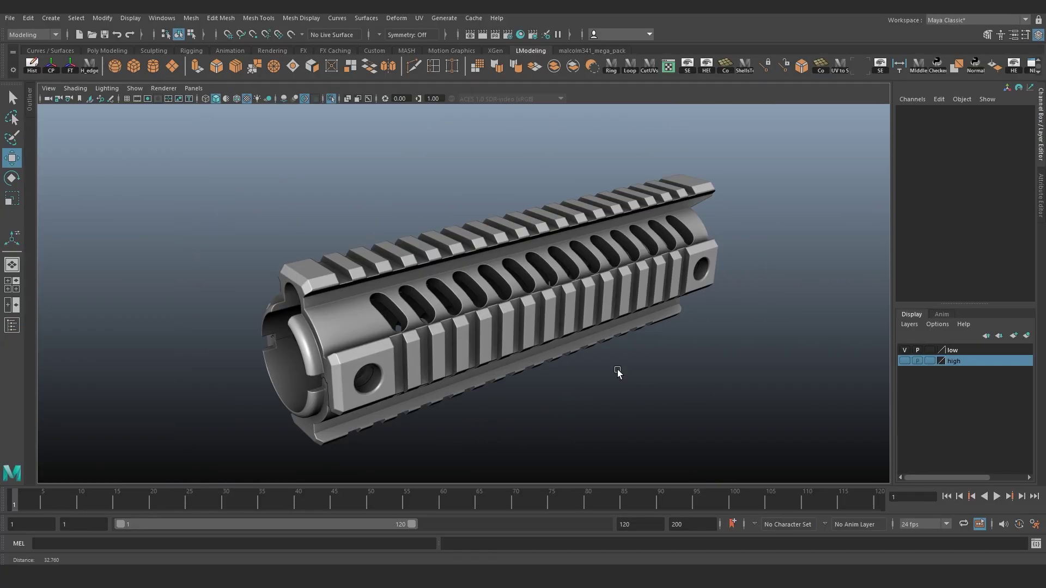
{"action": "right_click_drag", "start_coordinate": [616, 371], "coordinate": [453, 353], "text": "alt"}
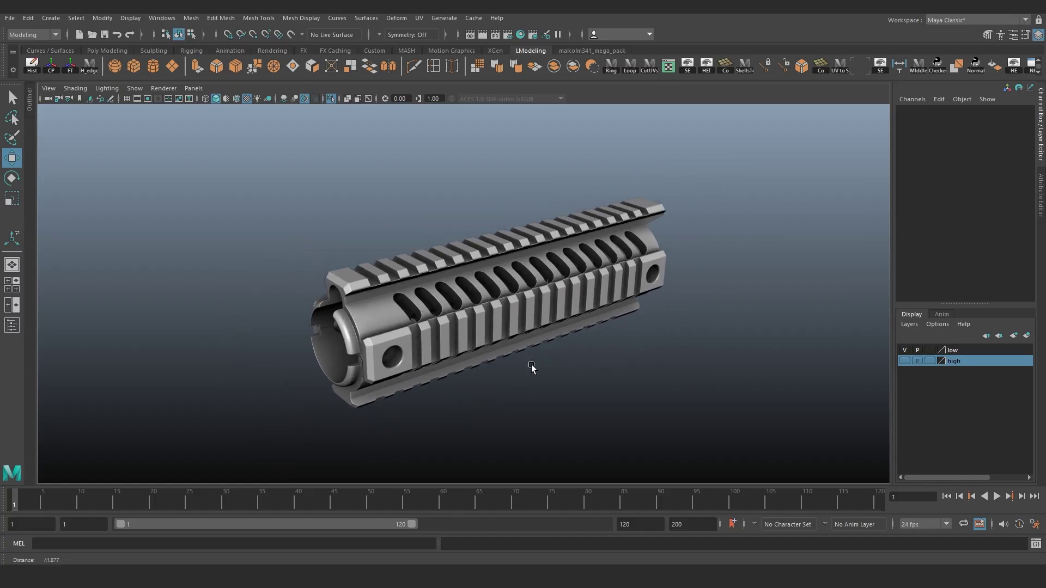